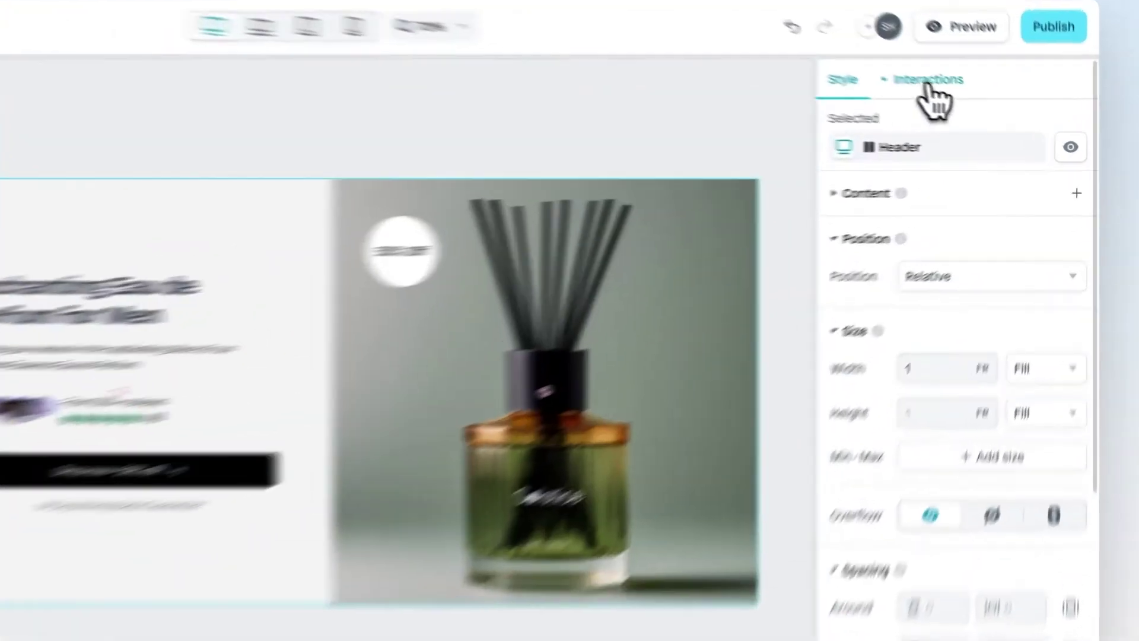
Step: Open the Interactions settings for the perfume hero's Header element
click(977, 106)
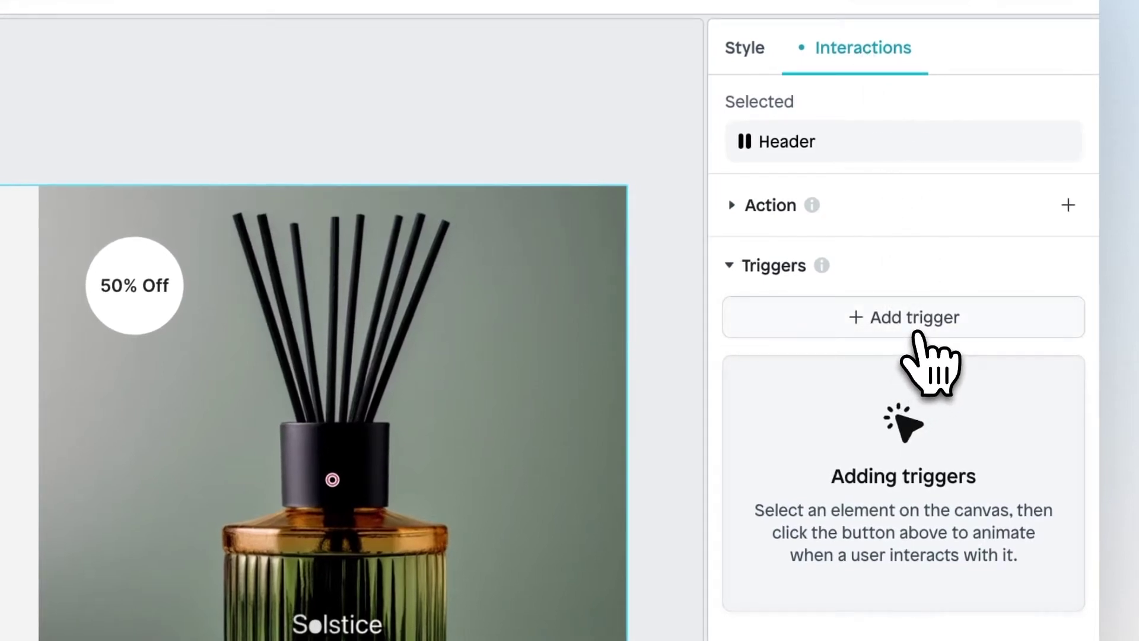
Step: Open the Add trigger list showing Mouse hover, Mouse press and Focused
click(915, 332)
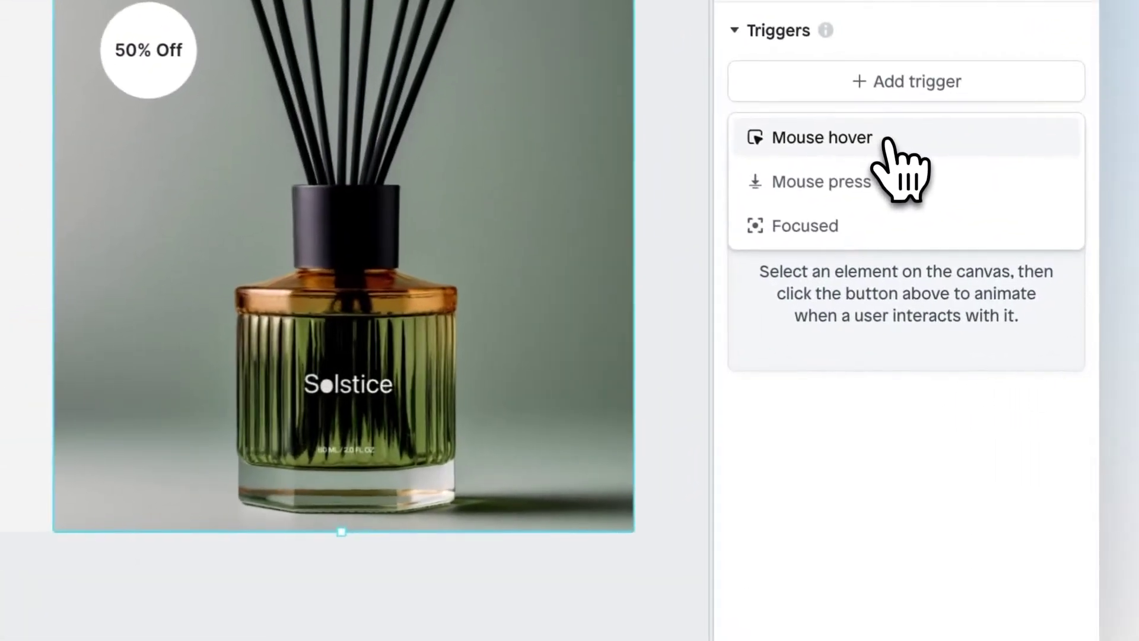
click(887, 143)
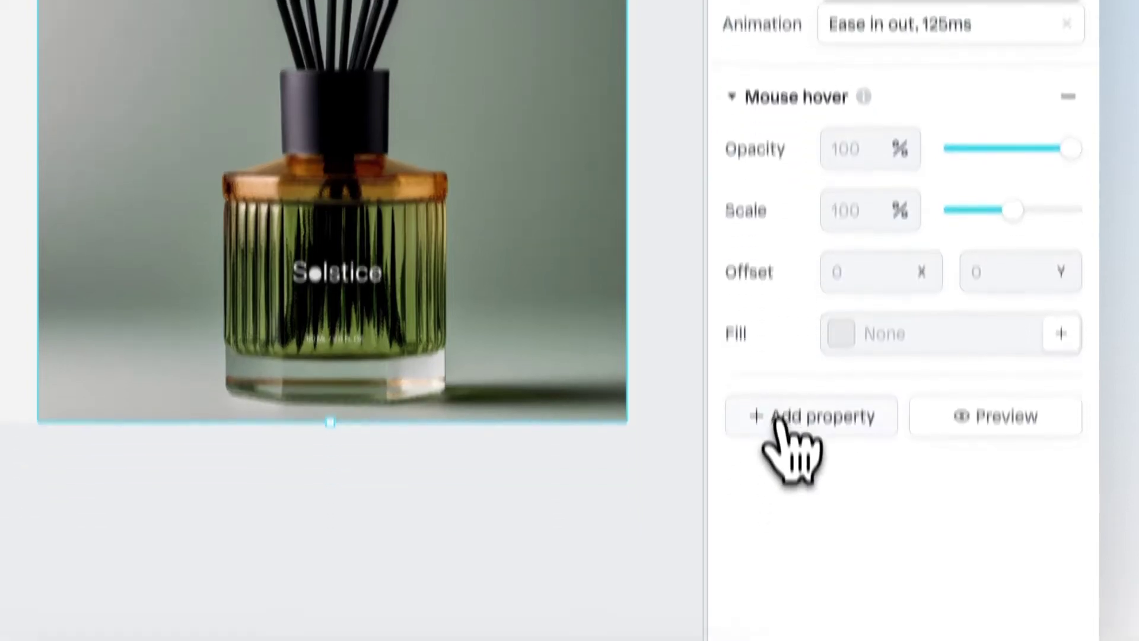
click(793, 534)
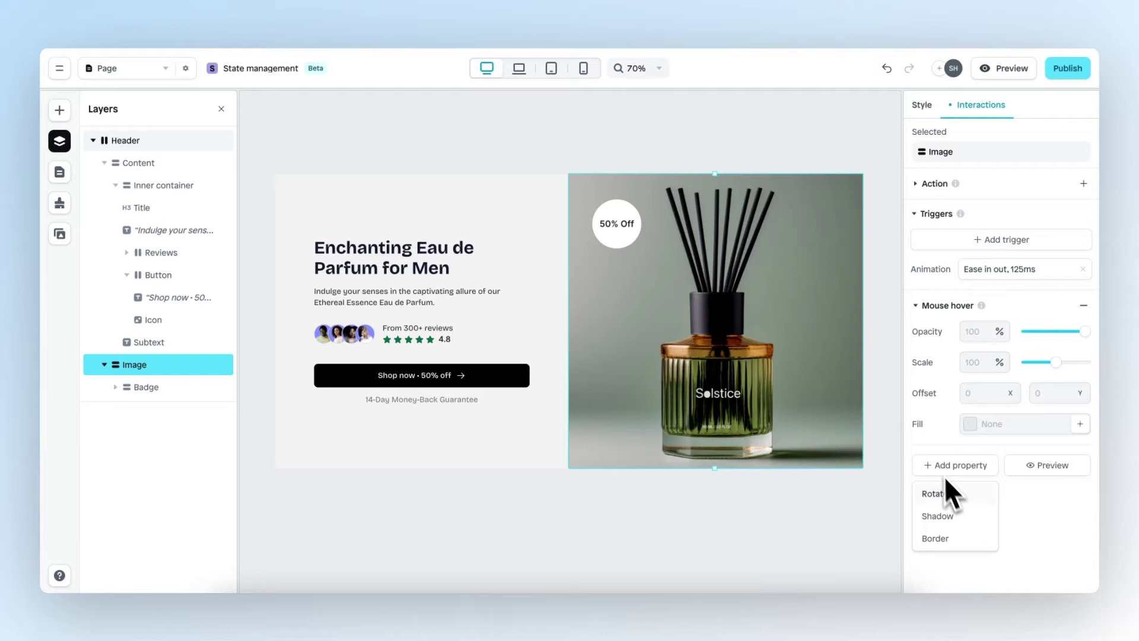
click(1008, 503)
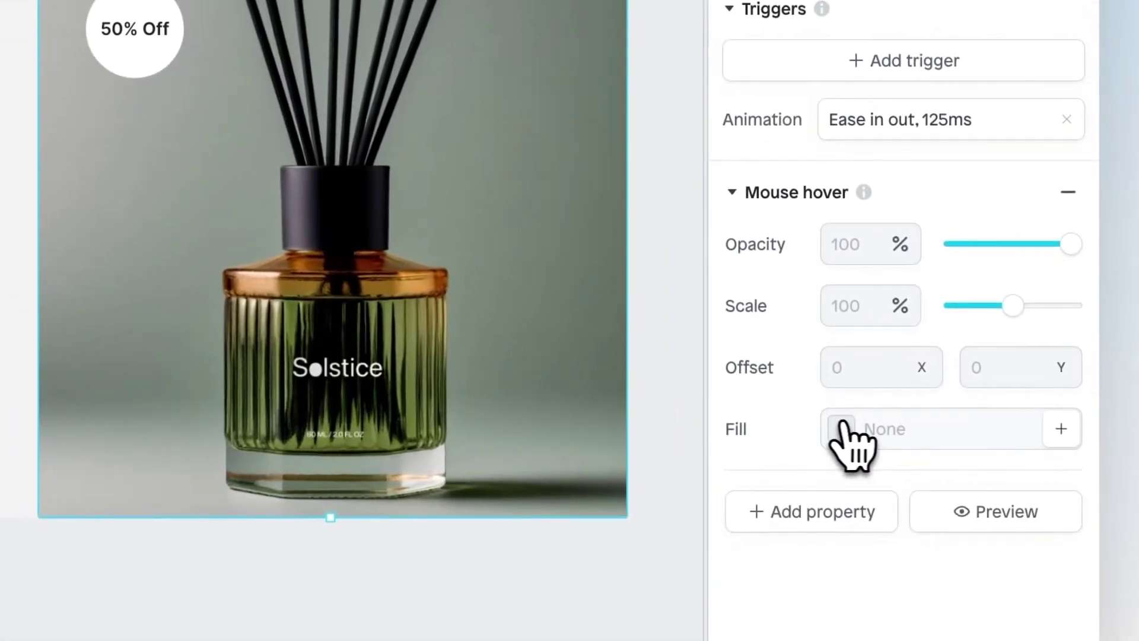
Step: Set the image's Mouse hover fill to image 11, the pine-branch photo
click(841, 423)
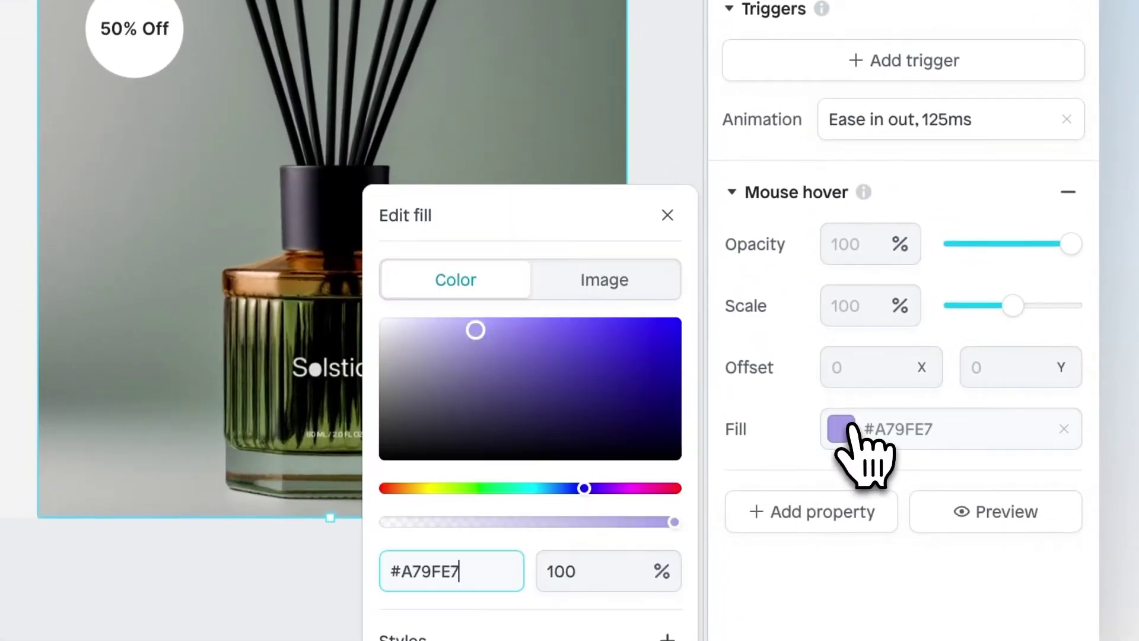
click(620, 291)
click(552, 410)
click(509, 350)
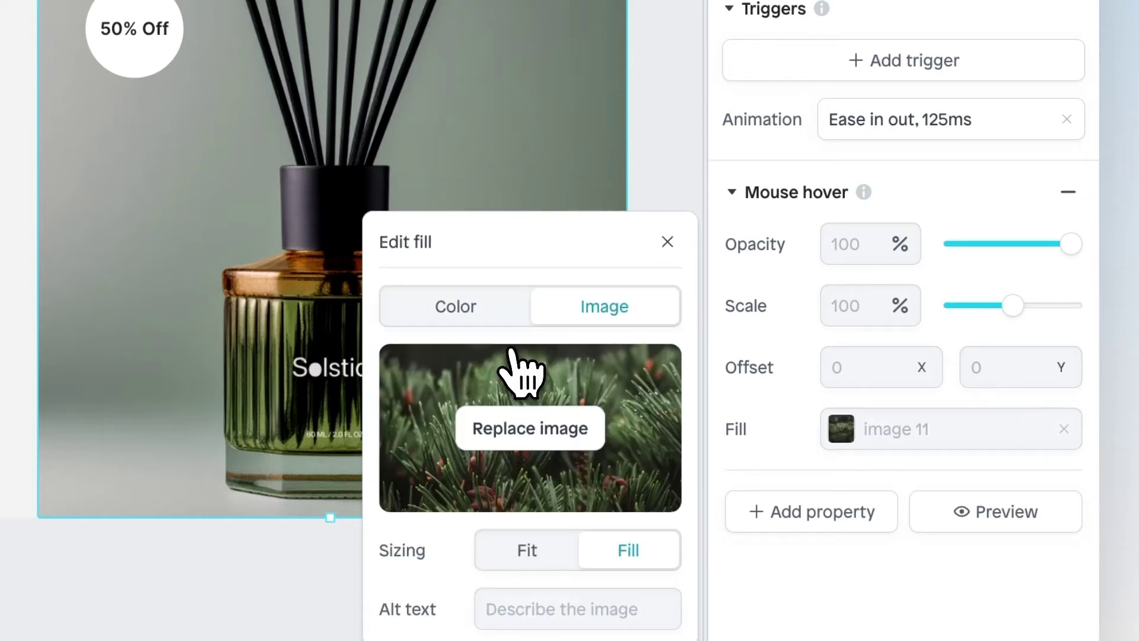
click(670, 241)
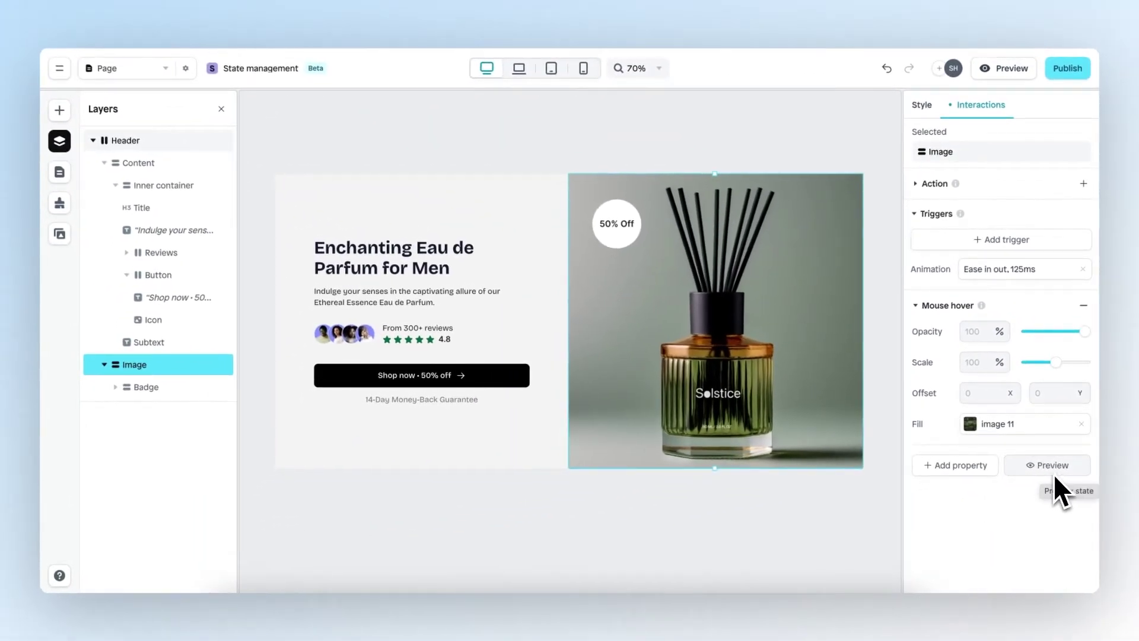
Step: Check the pine-needle hover swap on canvas and in full preview, leaving hover preview on
click(1050, 471)
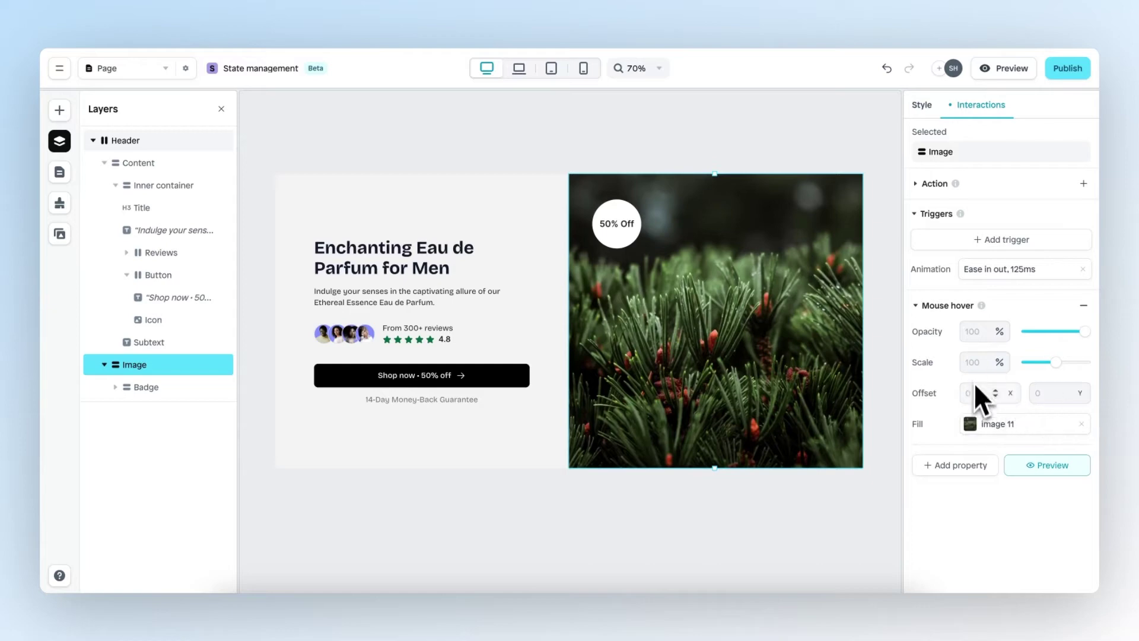
click(1038, 469)
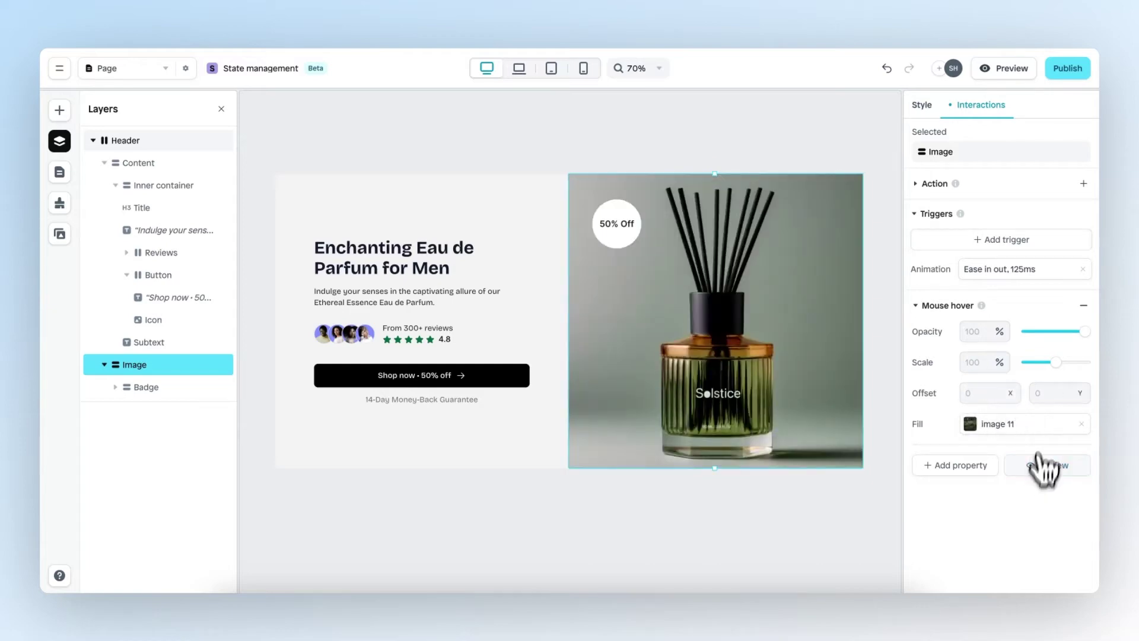
click(1005, 67)
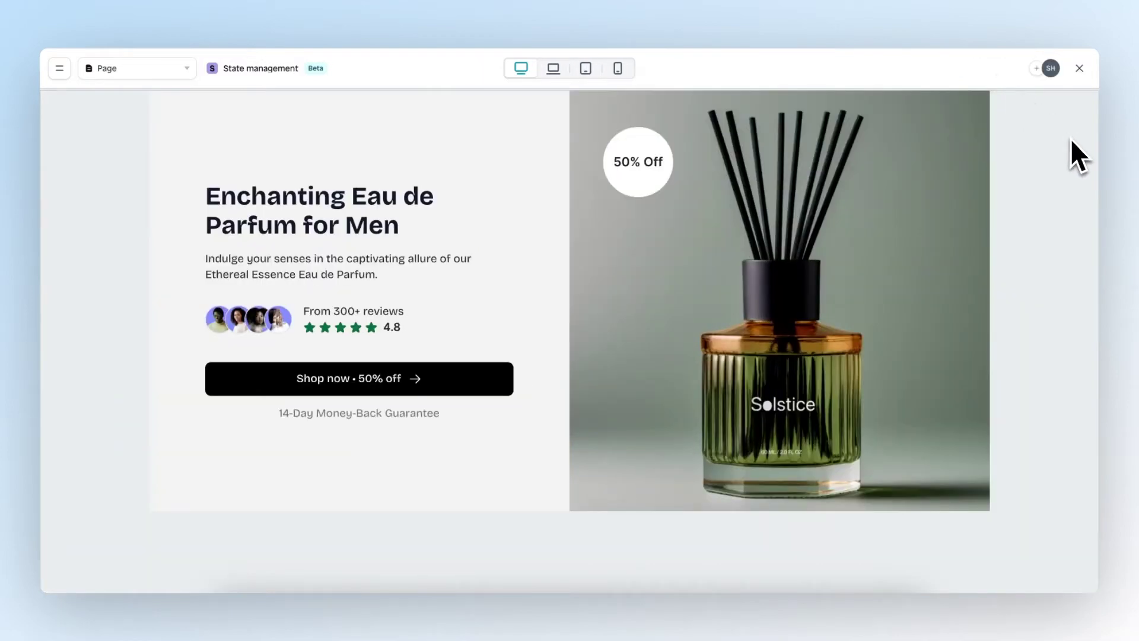
mouse_move(886, 249)
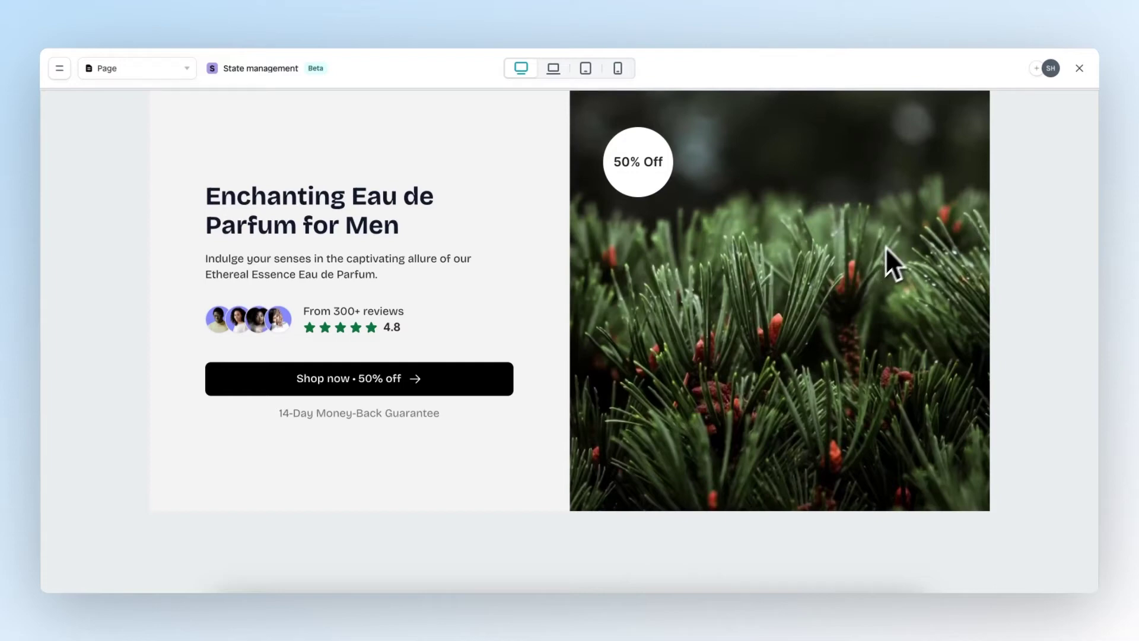
key(Escape)
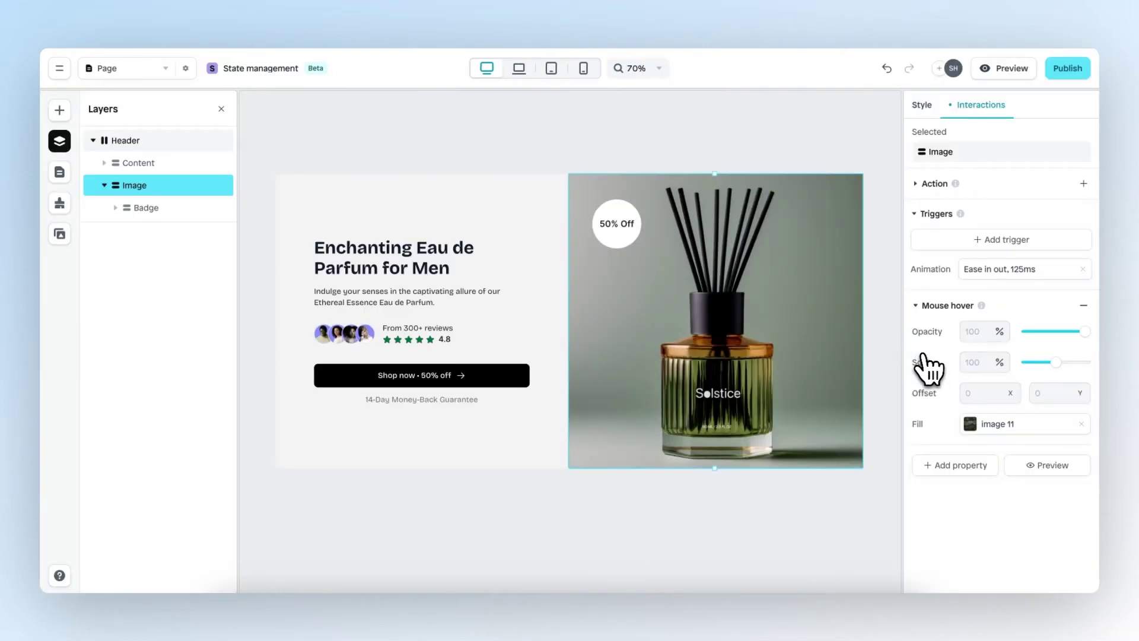
click(1054, 467)
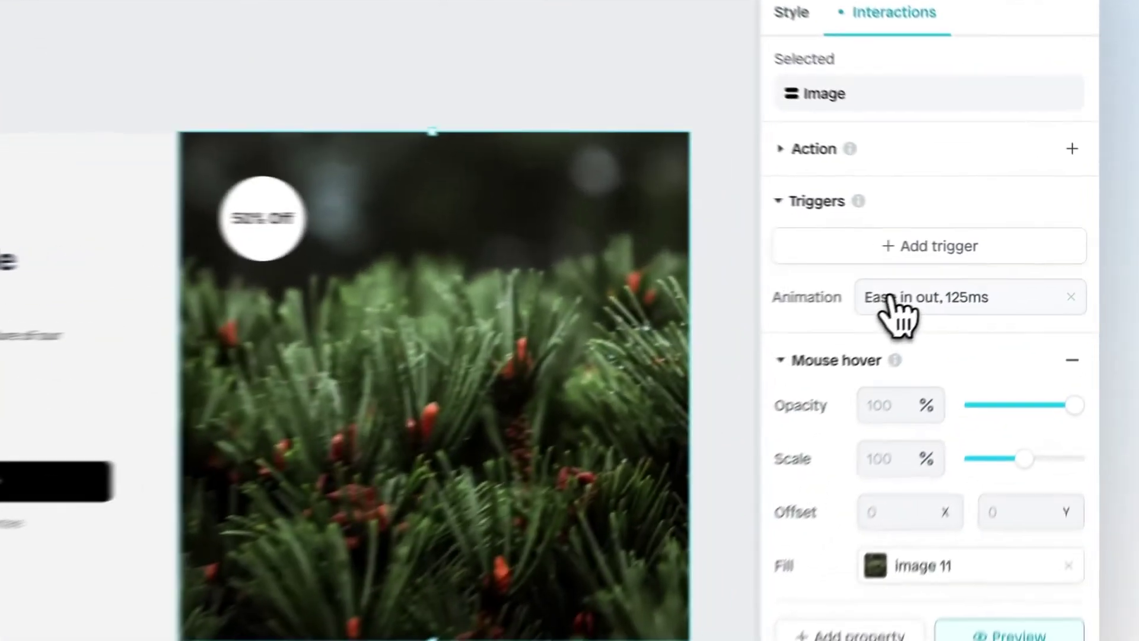
click(978, 270)
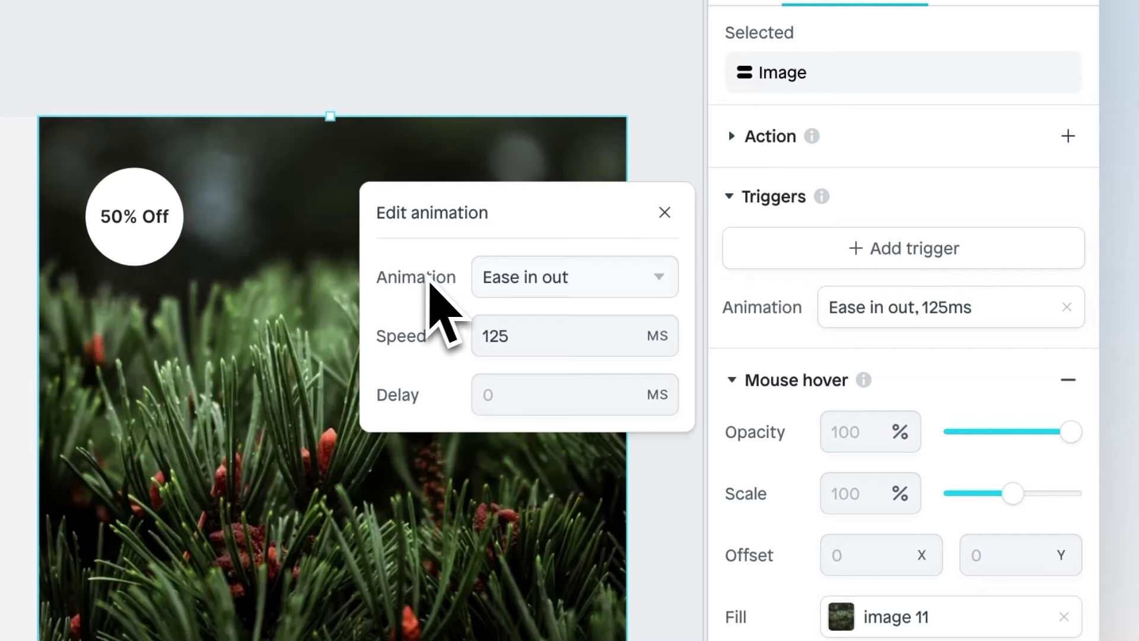
click(542, 282)
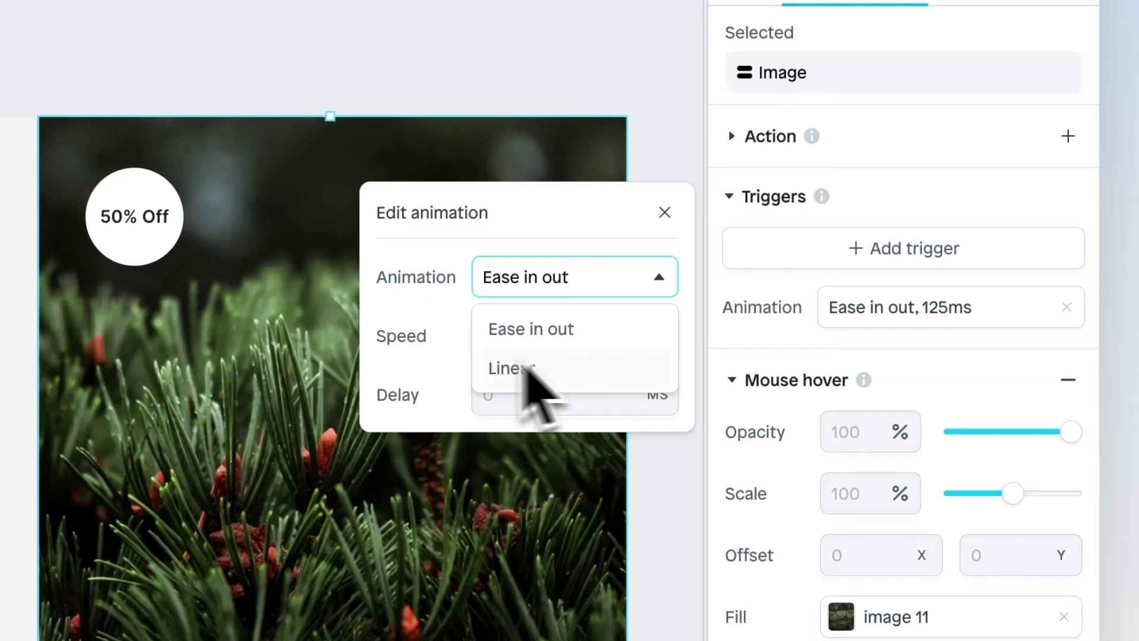
click(578, 363)
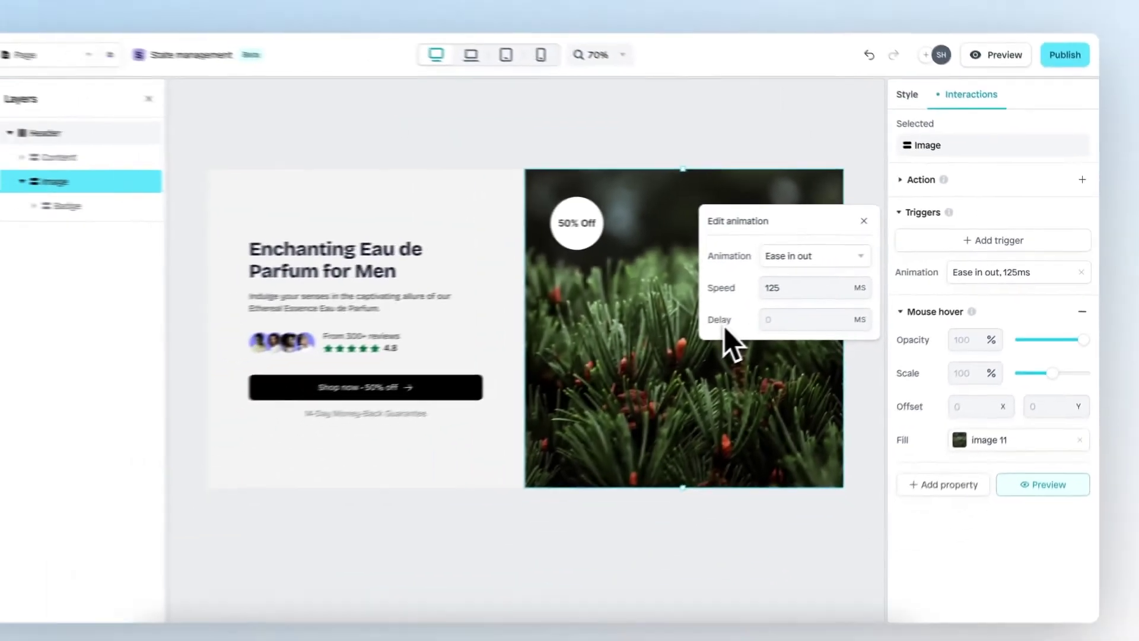
Step: Give the Shop now button a Mouse press trigger with 80% opacity
key(Escape)
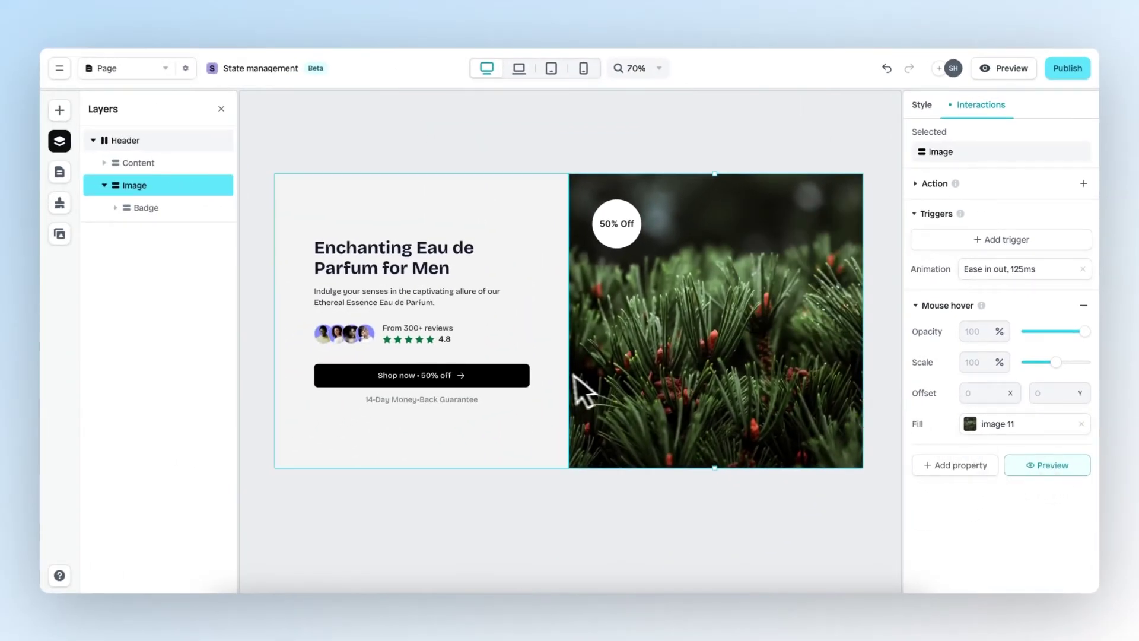
click(486, 380)
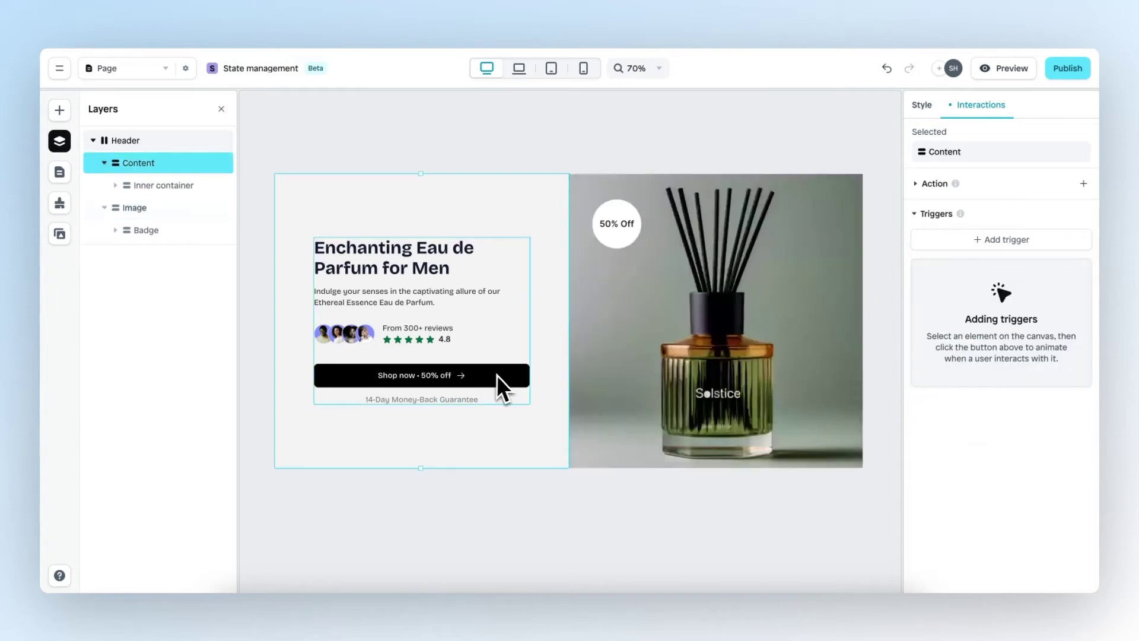
click(507, 376)
scroll(274, 399, up, 5)
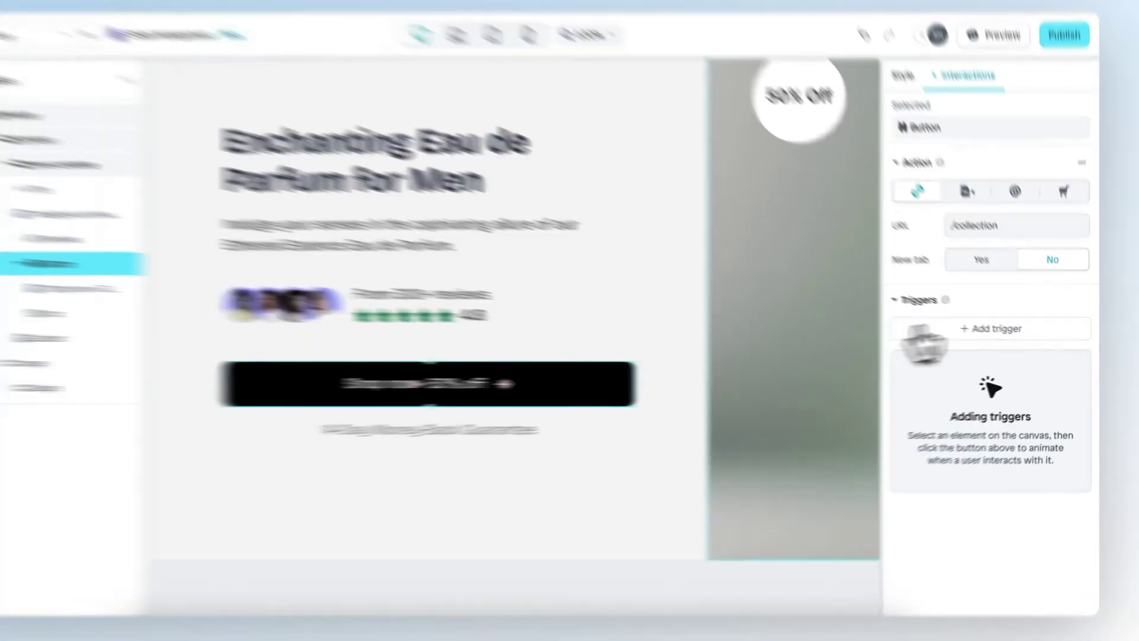
click(1008, 334)
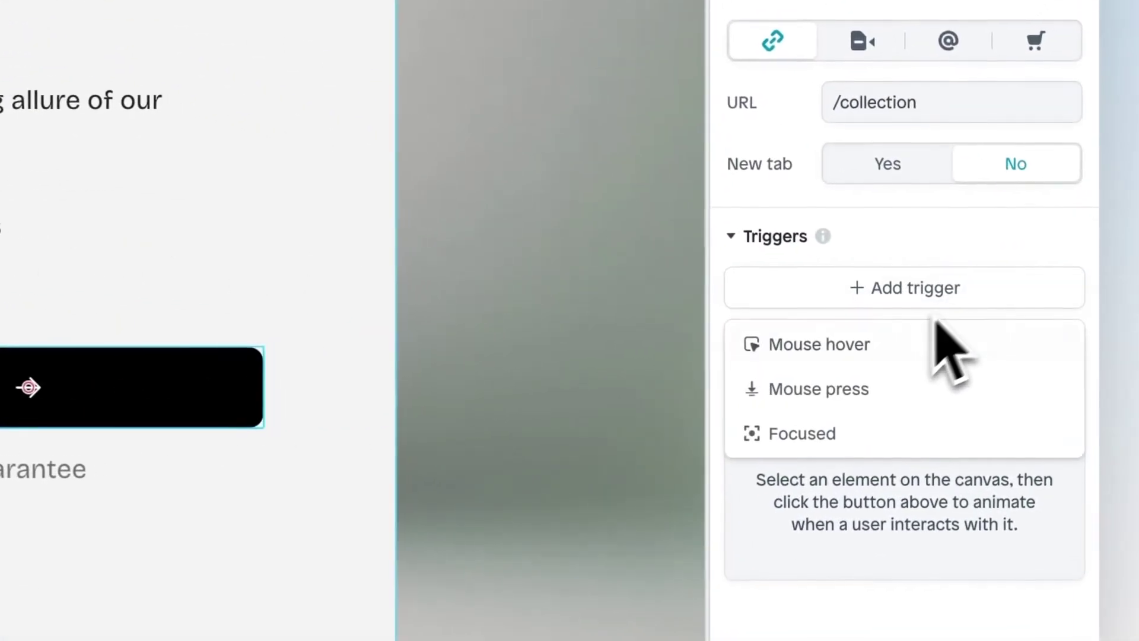
click(863, 389)
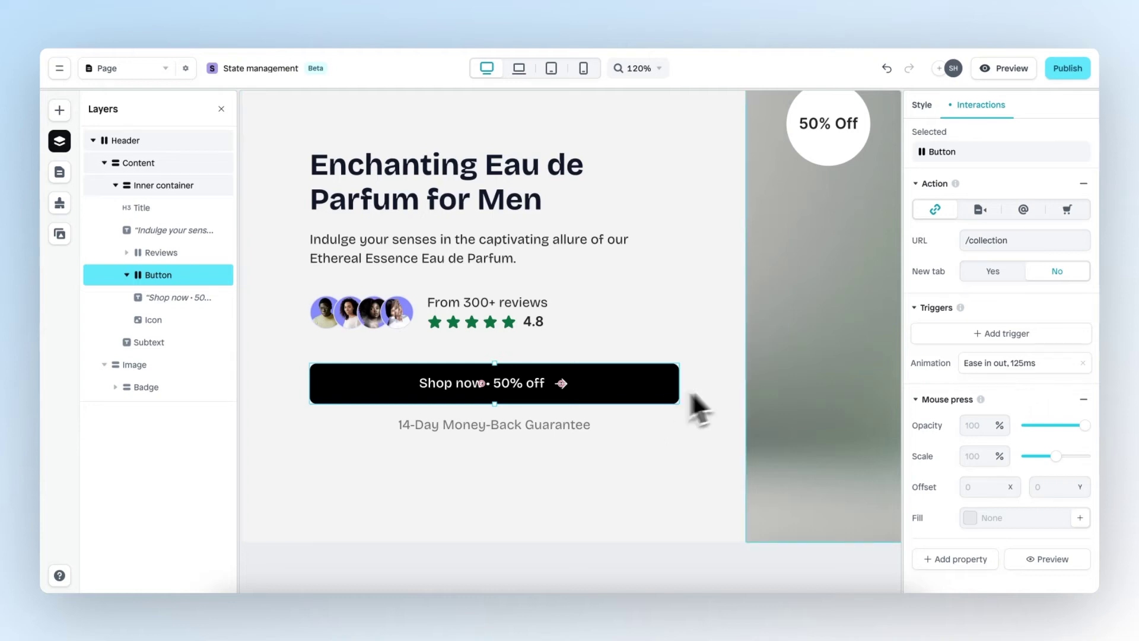
click(968, 426)
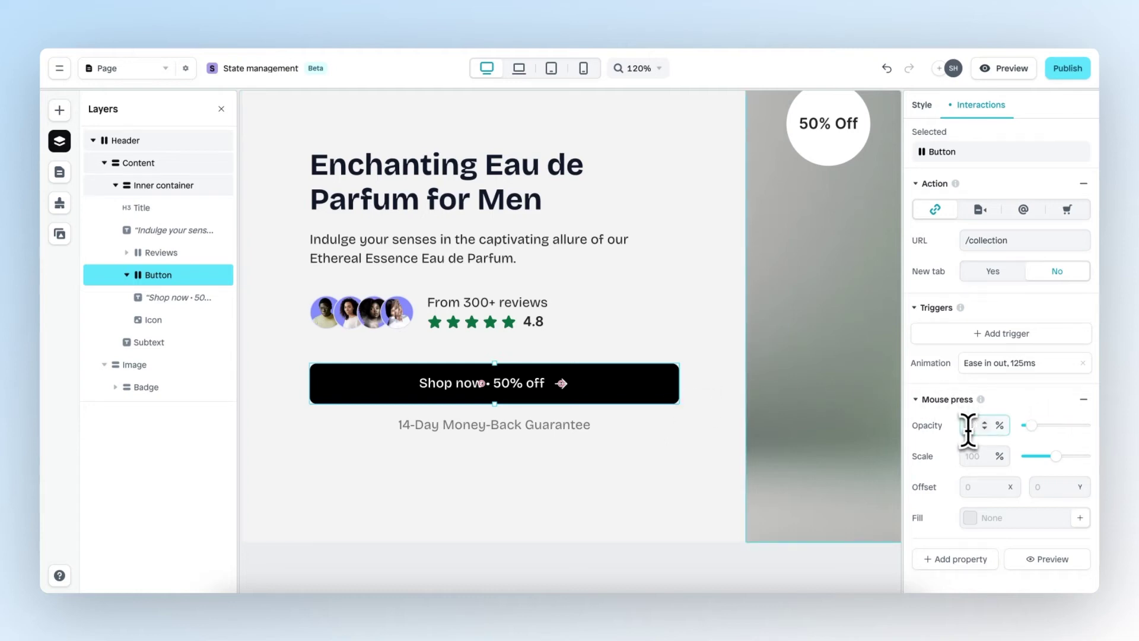
text(100)
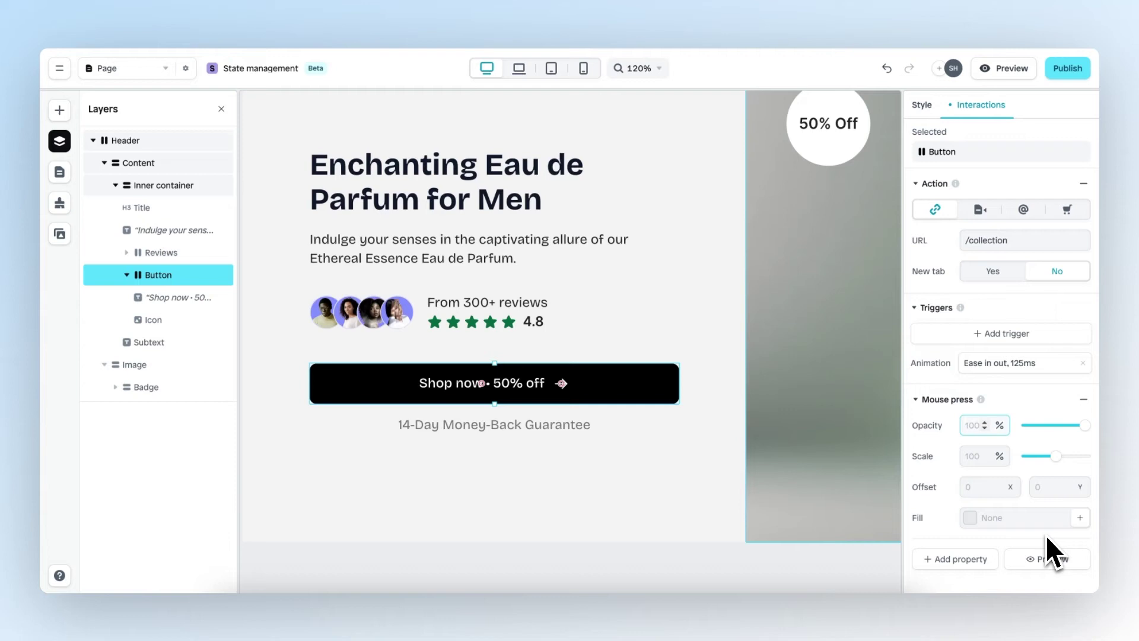
key(Return)
Step: Preview the press dimming on canvas, then open the live page preview
click(1066, 564)
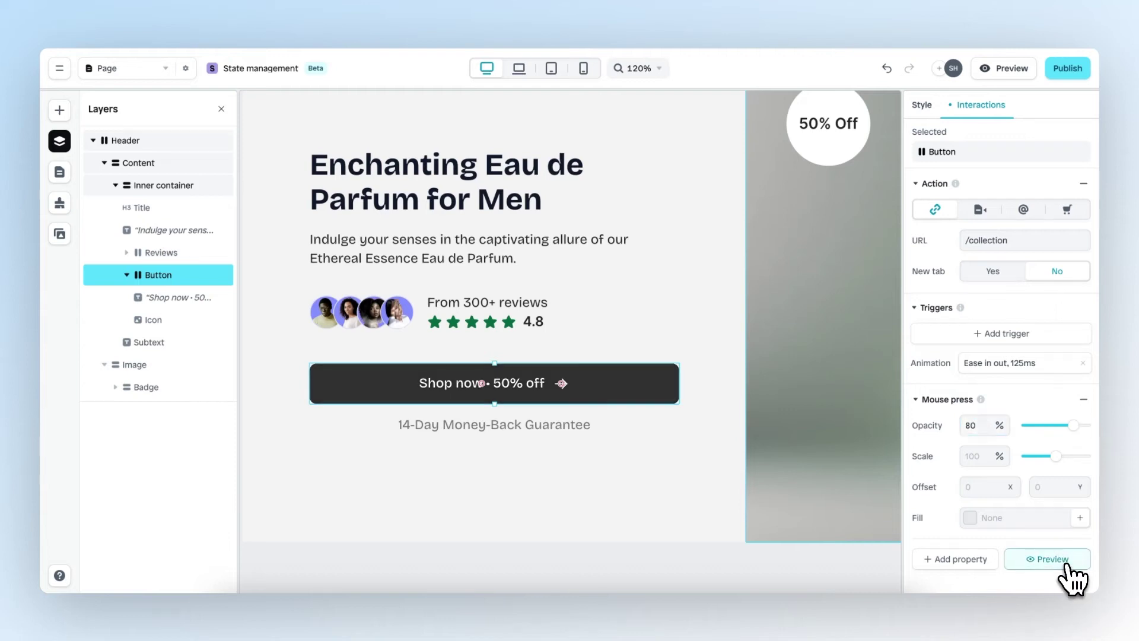
scroll(752, 433, down, 5)
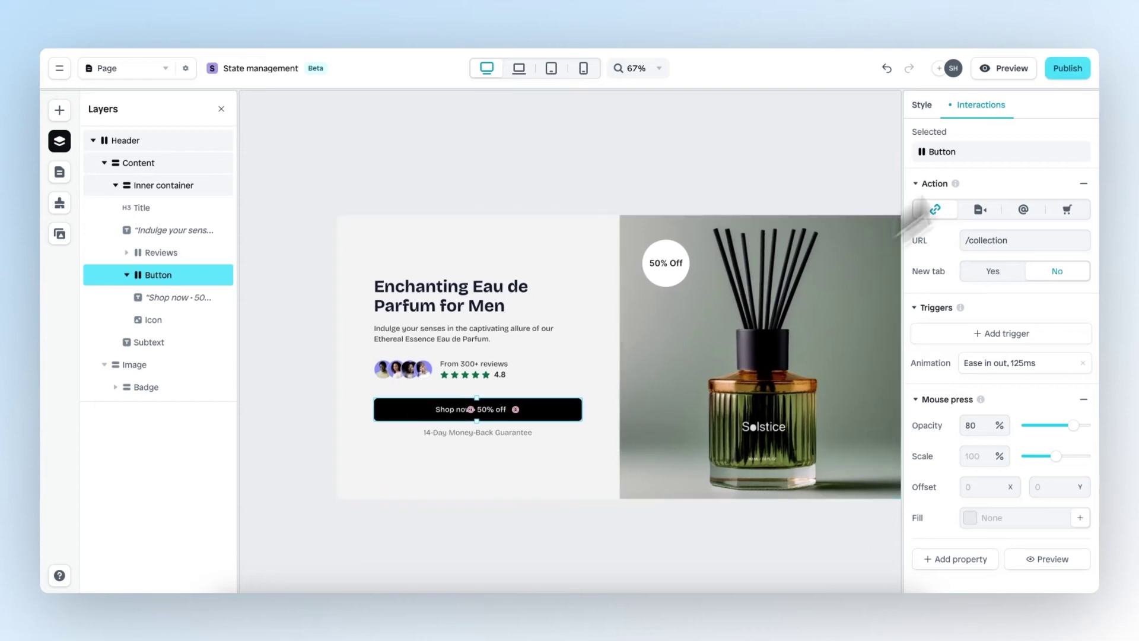
click(1011, 69)
Step: Test the image hover swap and the Shop now link to /collection, then exit preview
mouse_move(771, 145)
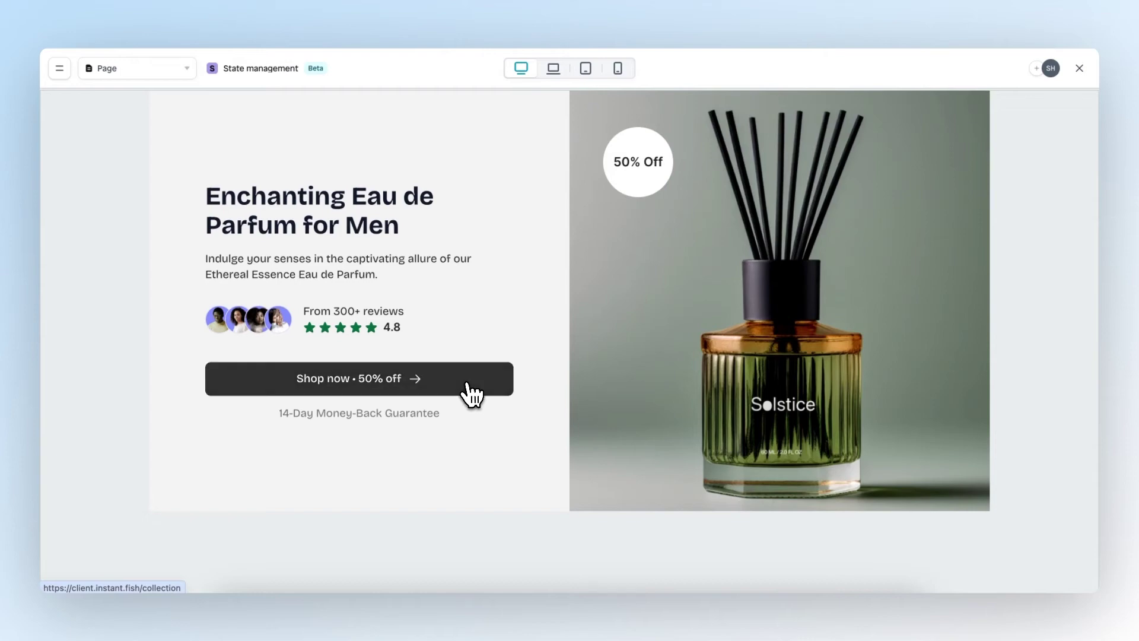
click(468, 386)
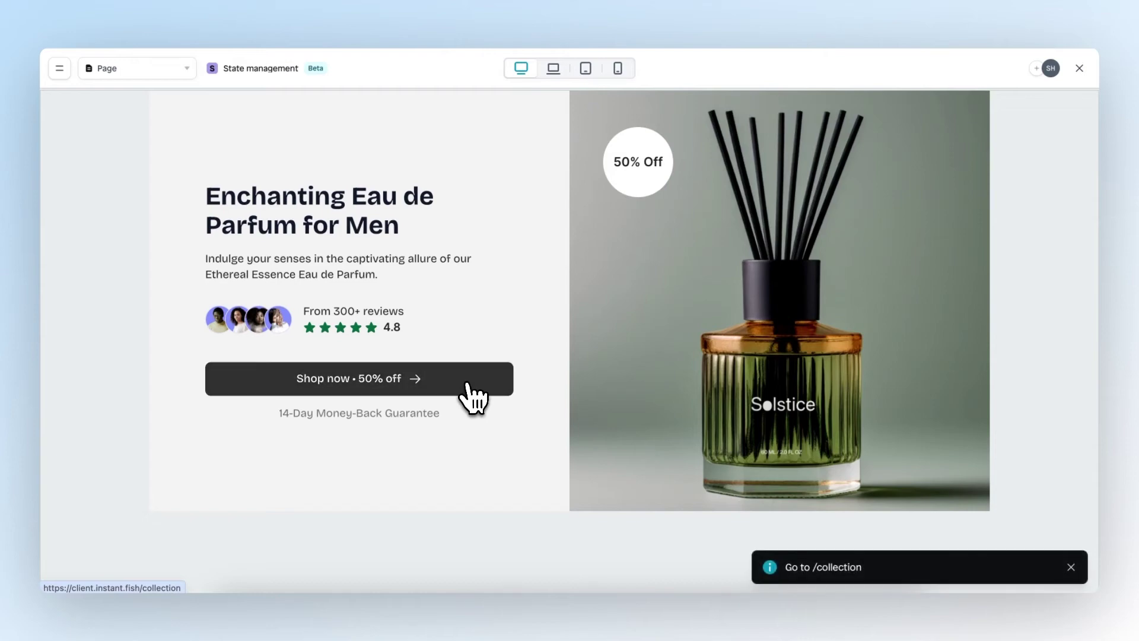
click(468, 385)
key(Escape)
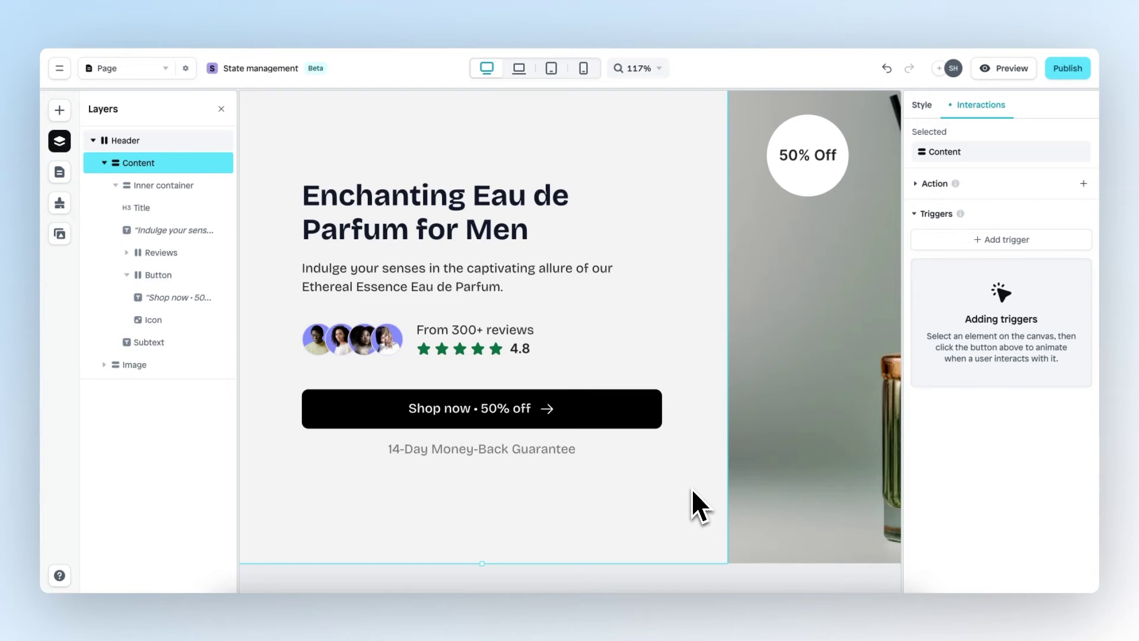
Step: Give the arrow icon inside Shop now a Mouse hover trigger with Offset X 8, and preview it
click(551, 413)
click(550, 412)
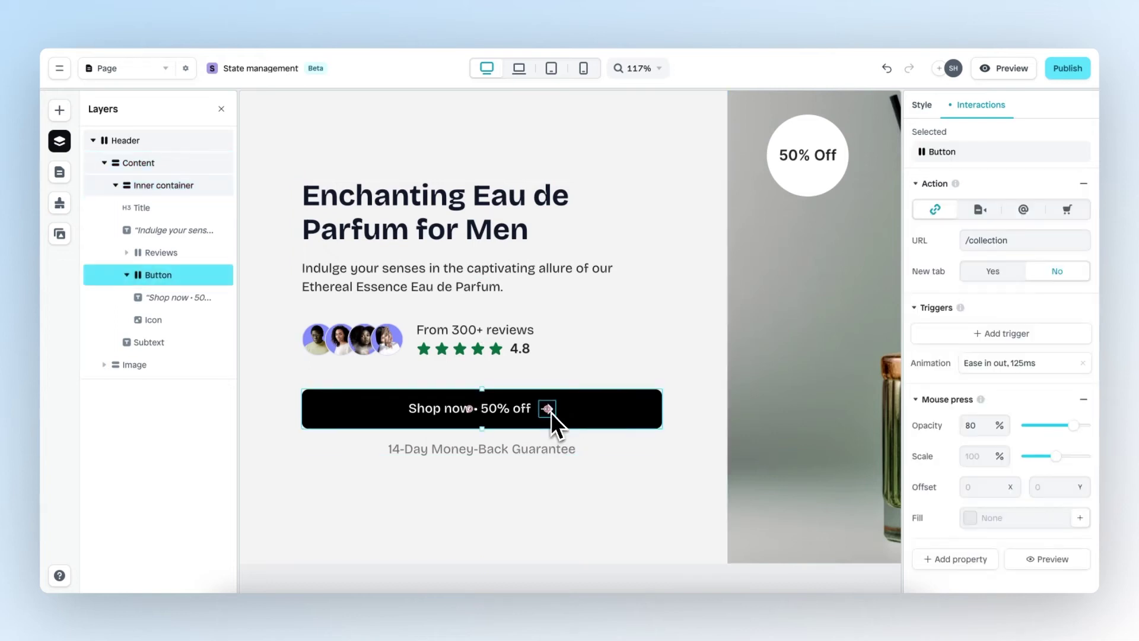
click(551, 411)
click(1030, 209)
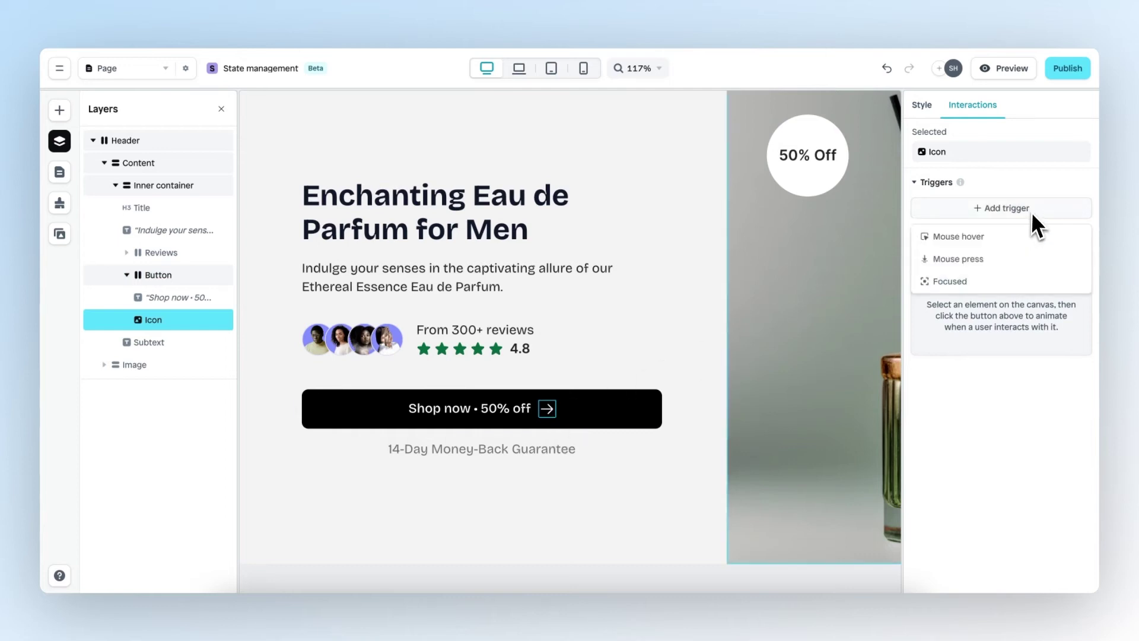
click(986, 238)
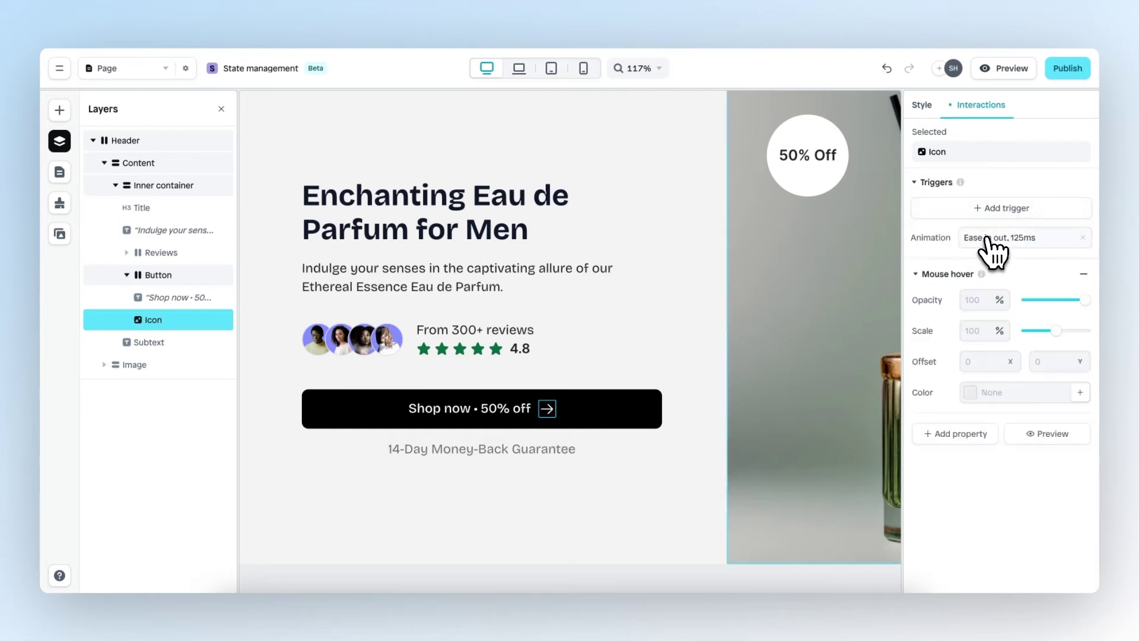
click(971, 362)
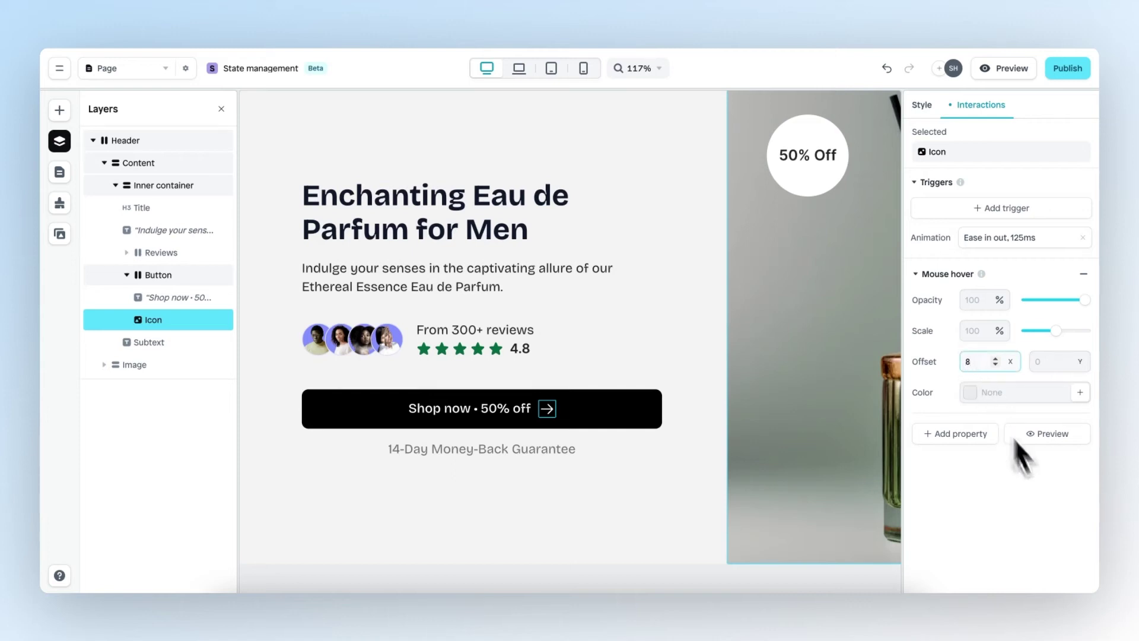
text(8)
click(1062, 439)
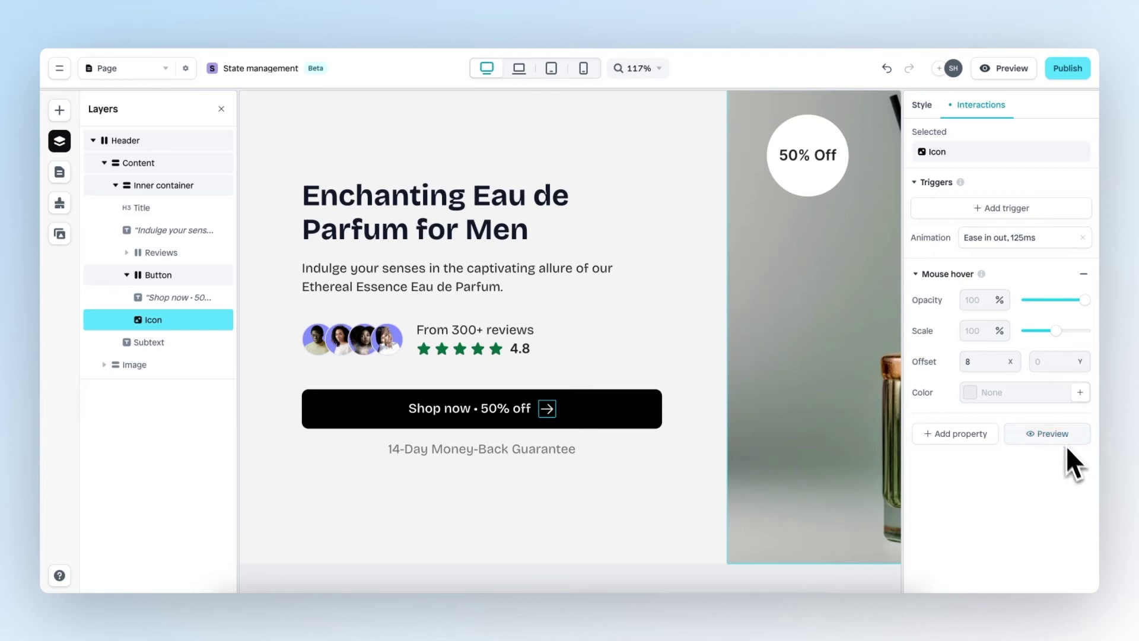
scroll(593, 474, down, 5)
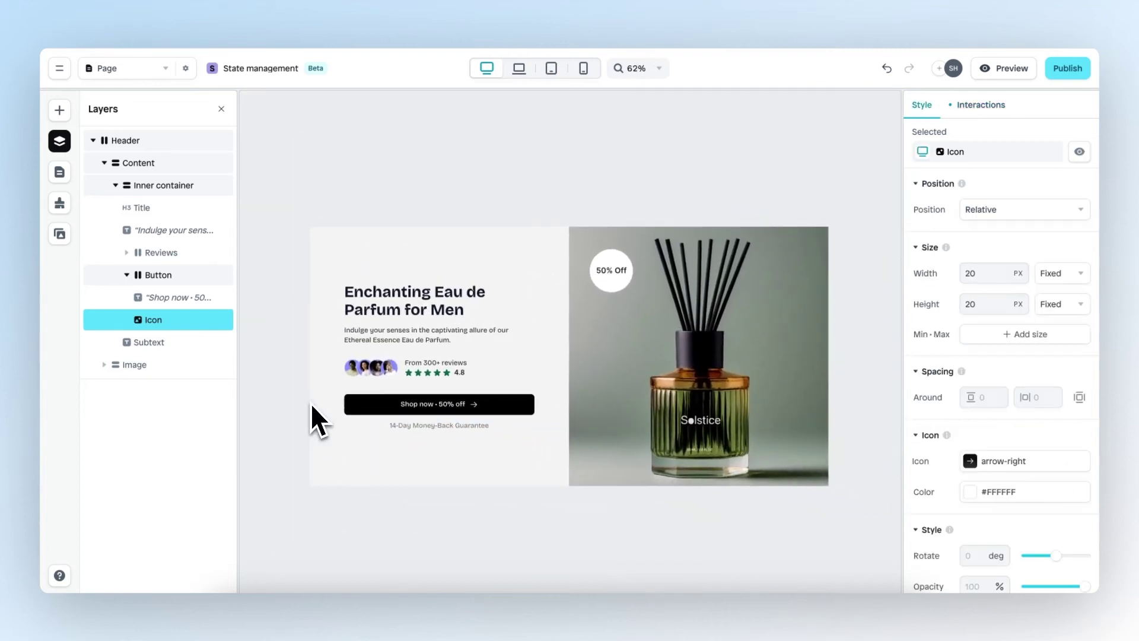
Step: Open the live page preview to try the arrow sliding right on Shop now hover
click(1008, 68)
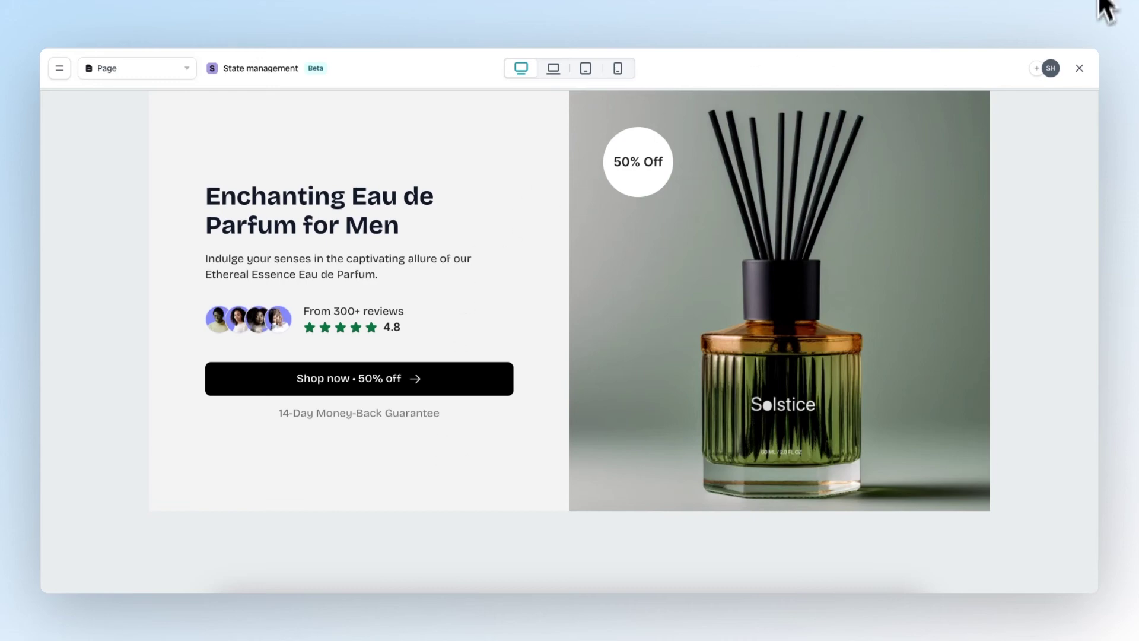
Step: Close the preview and drill down through the Header layers to the Shop now button
click(1079, 67)
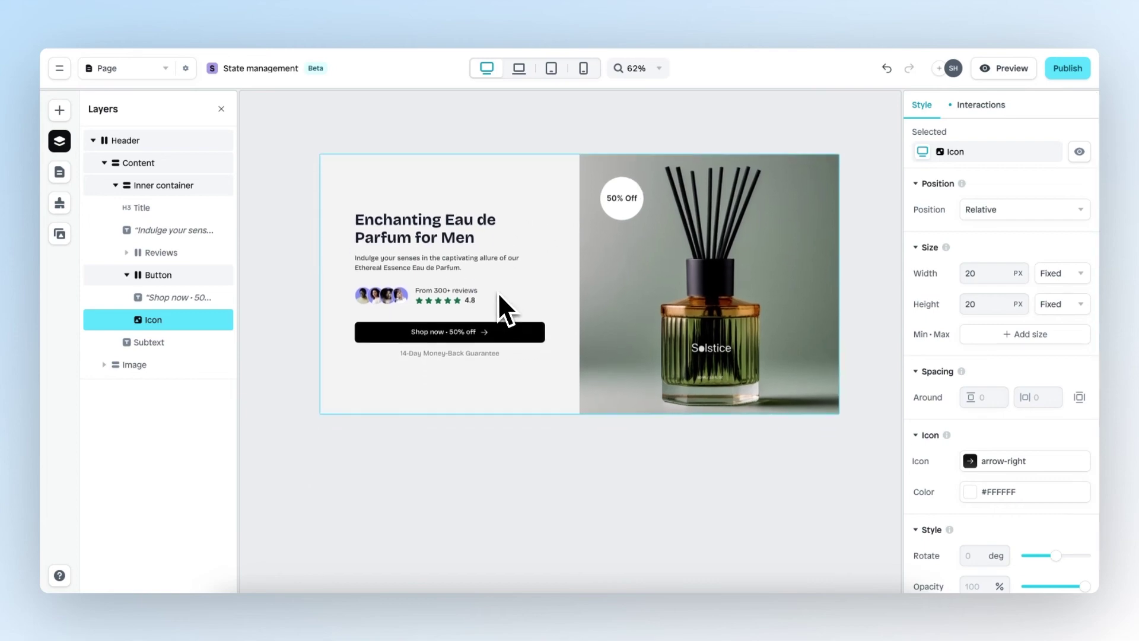
scroll(478, 346, up, 5)
scroll(473, 331, up, 2)
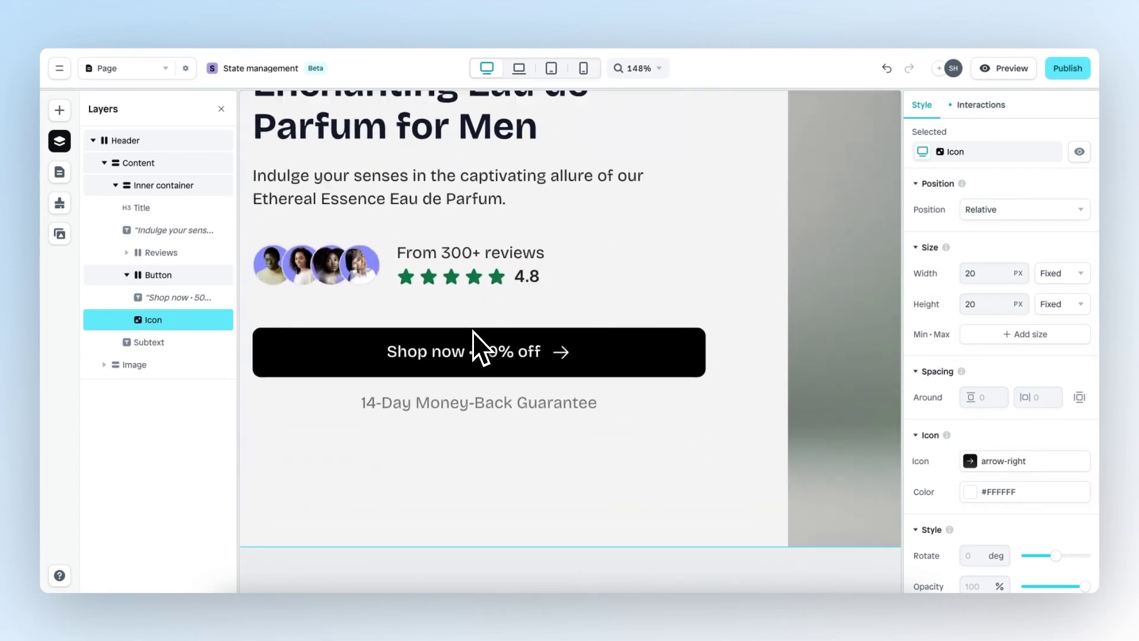
click(608, 357)
click(605, 356)
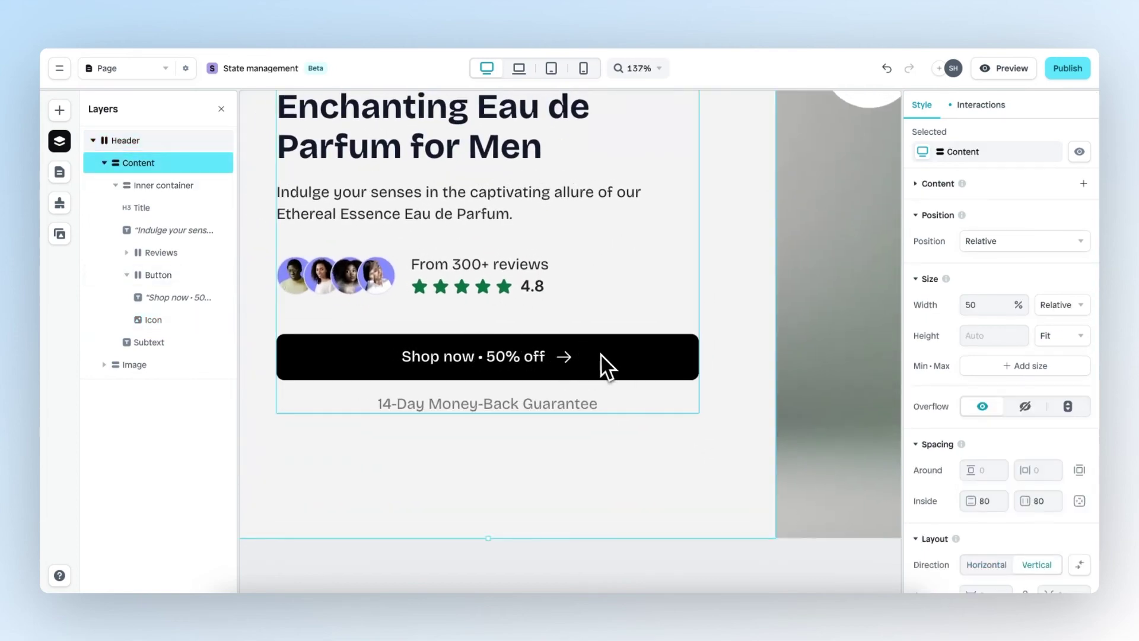
click(601, 354)
click(616, 362)
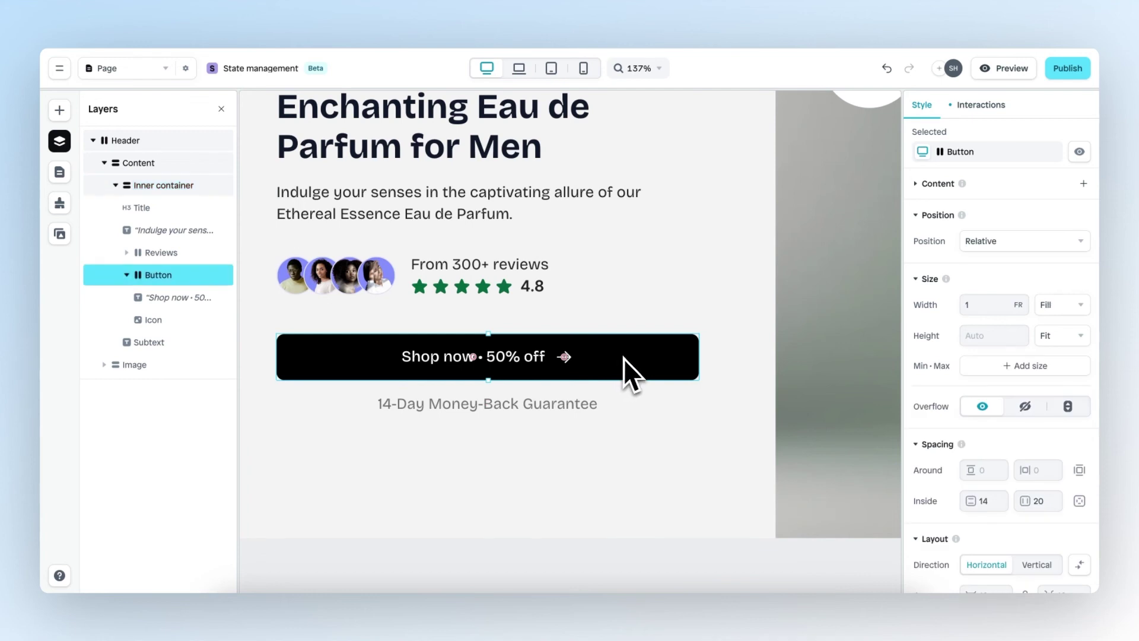
Step: Add a Mouse hover trigger to the button alongside its Mouse press effect
click(974, 106)
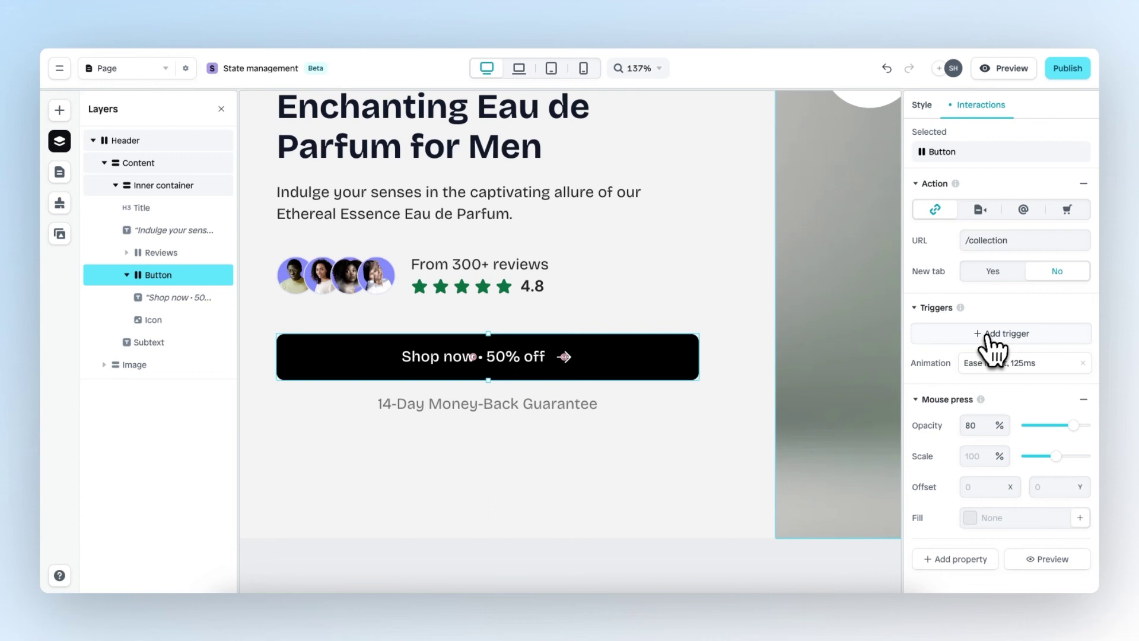
click(986, 336)
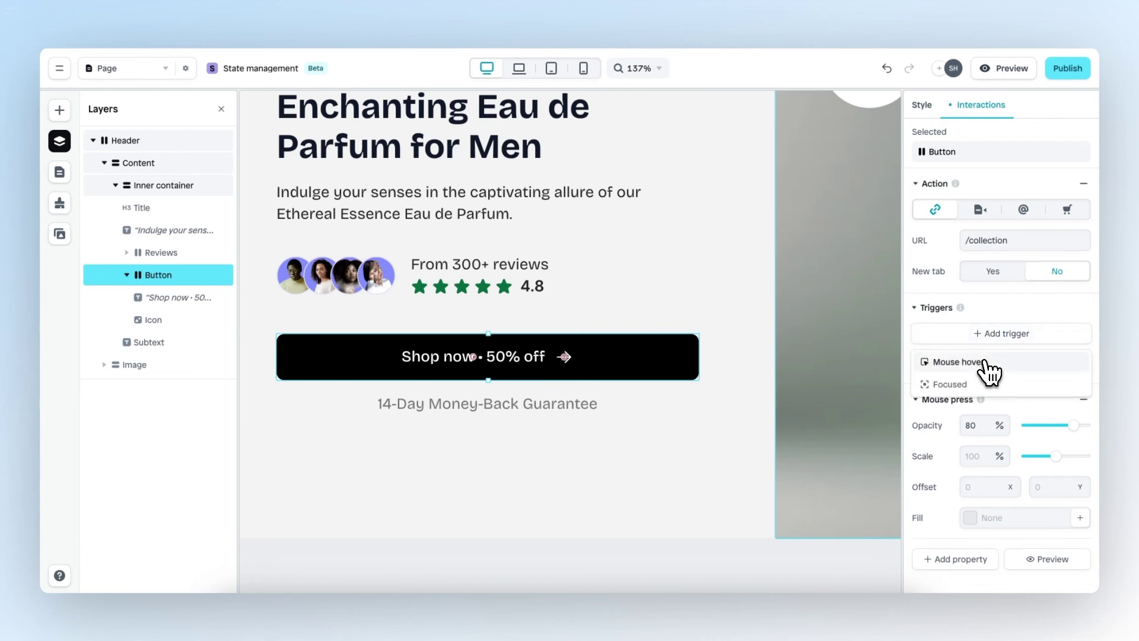
click(957, 362)
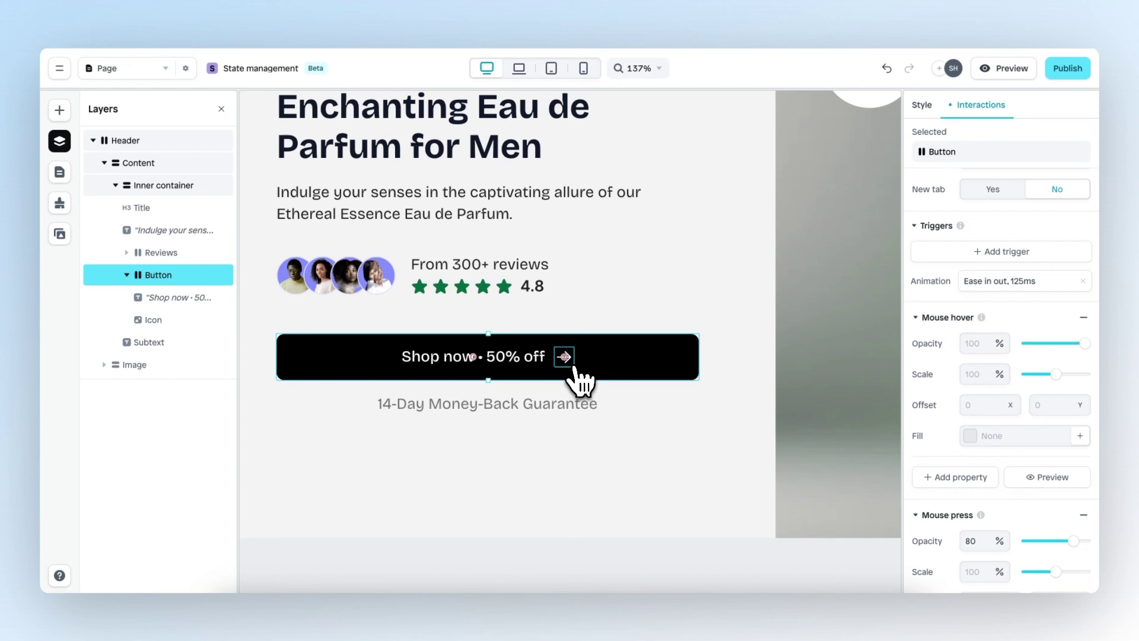
scroll(578, 379, down, 5)
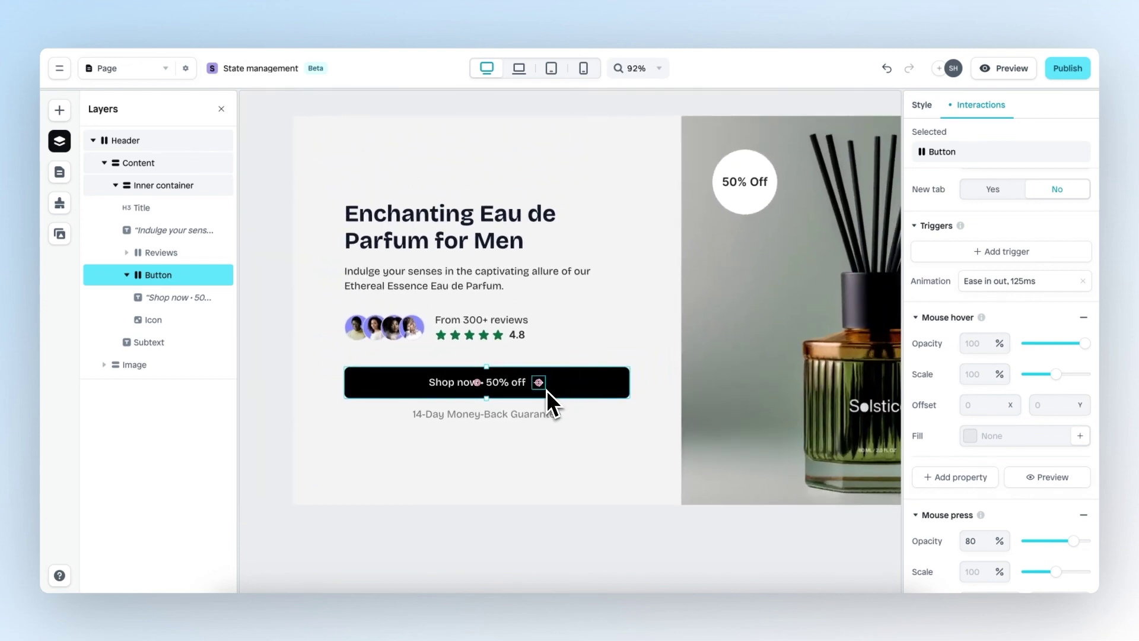
click(543, 386)
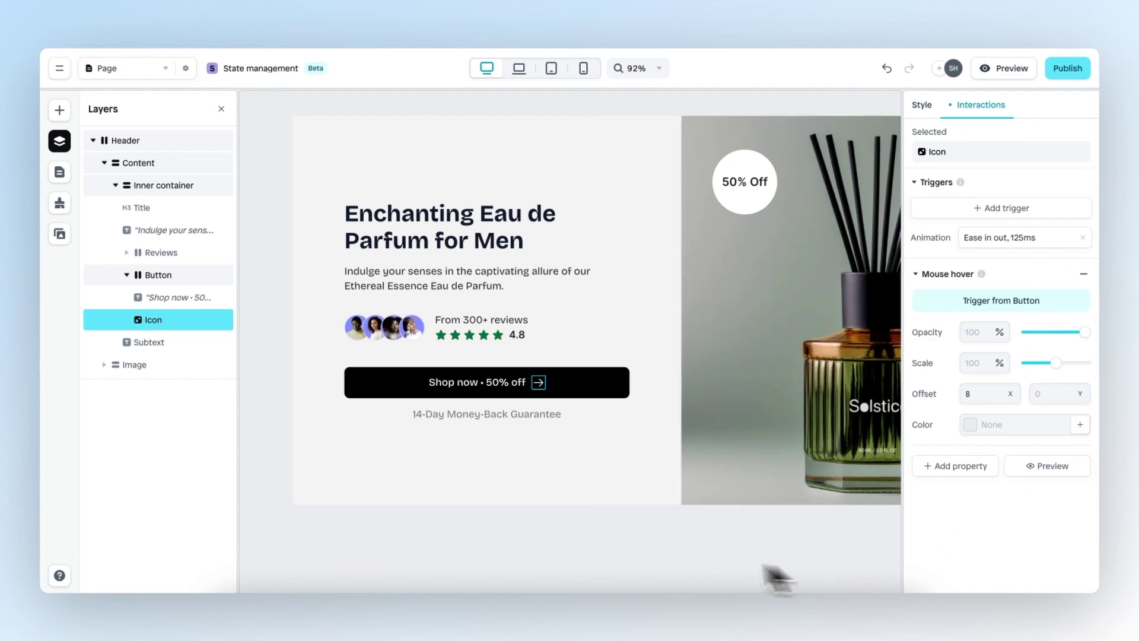
scroll(606, 518, down, 4)
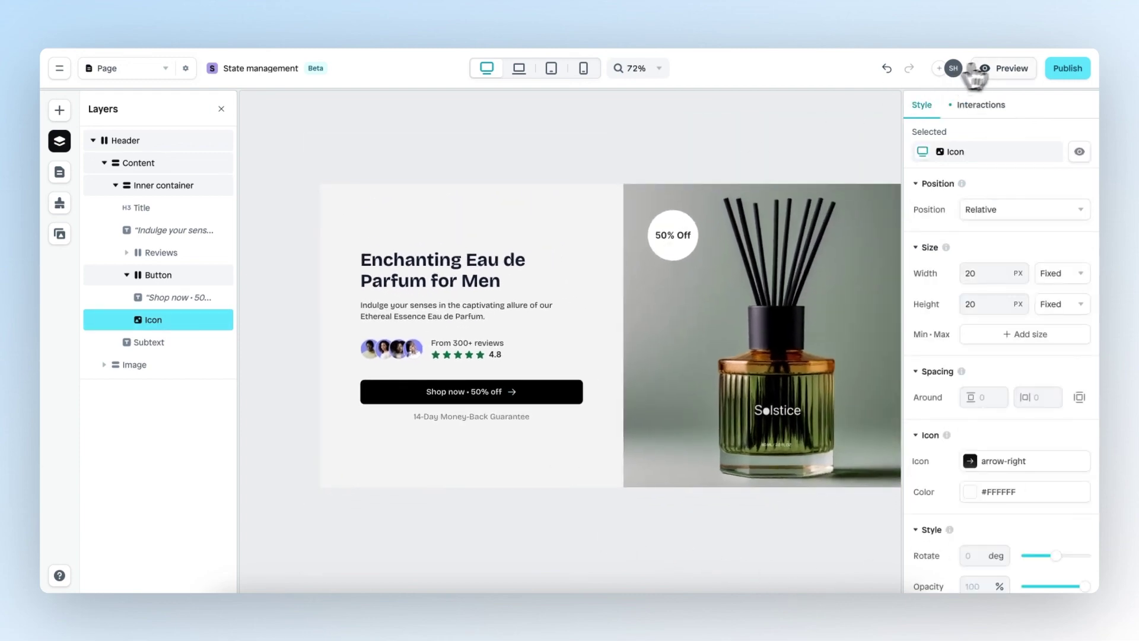
click(988, 69)
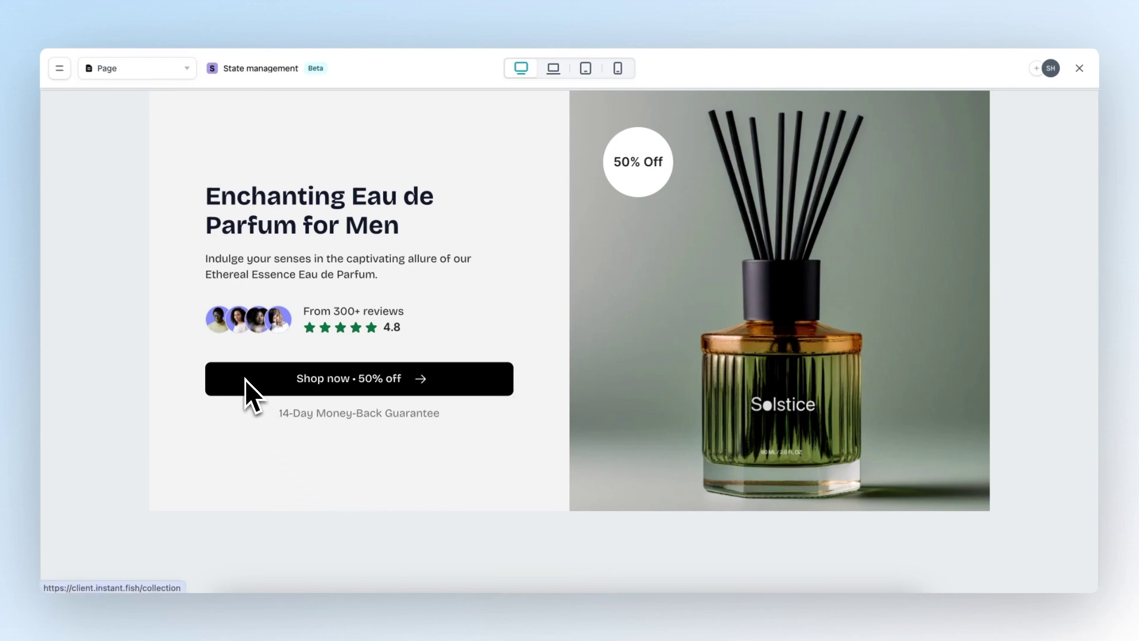
click(1079, 68)
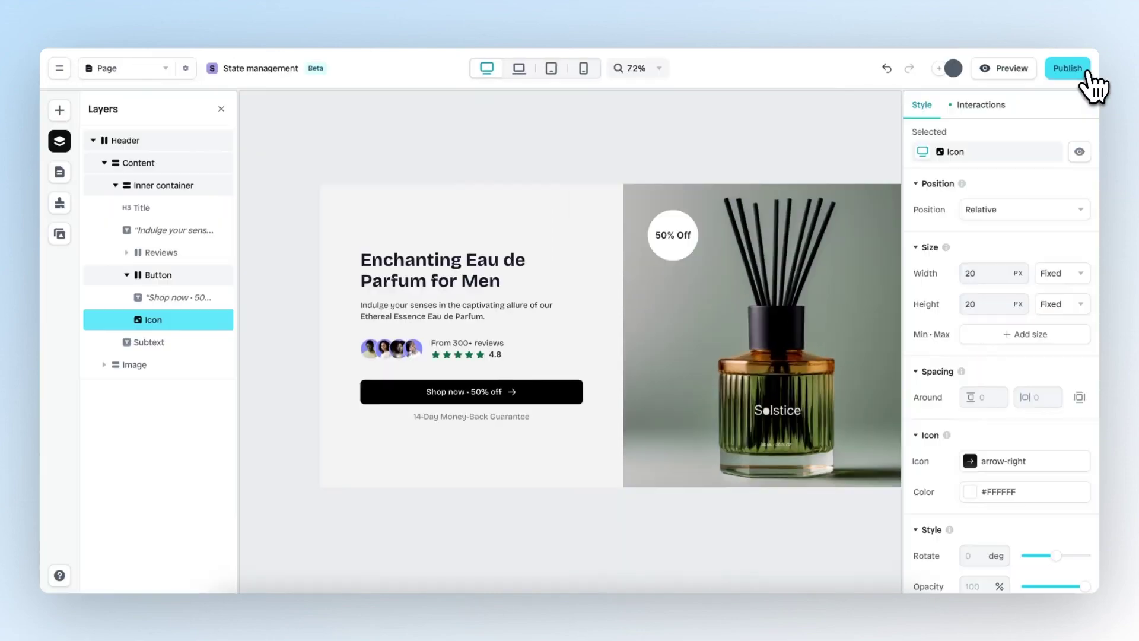